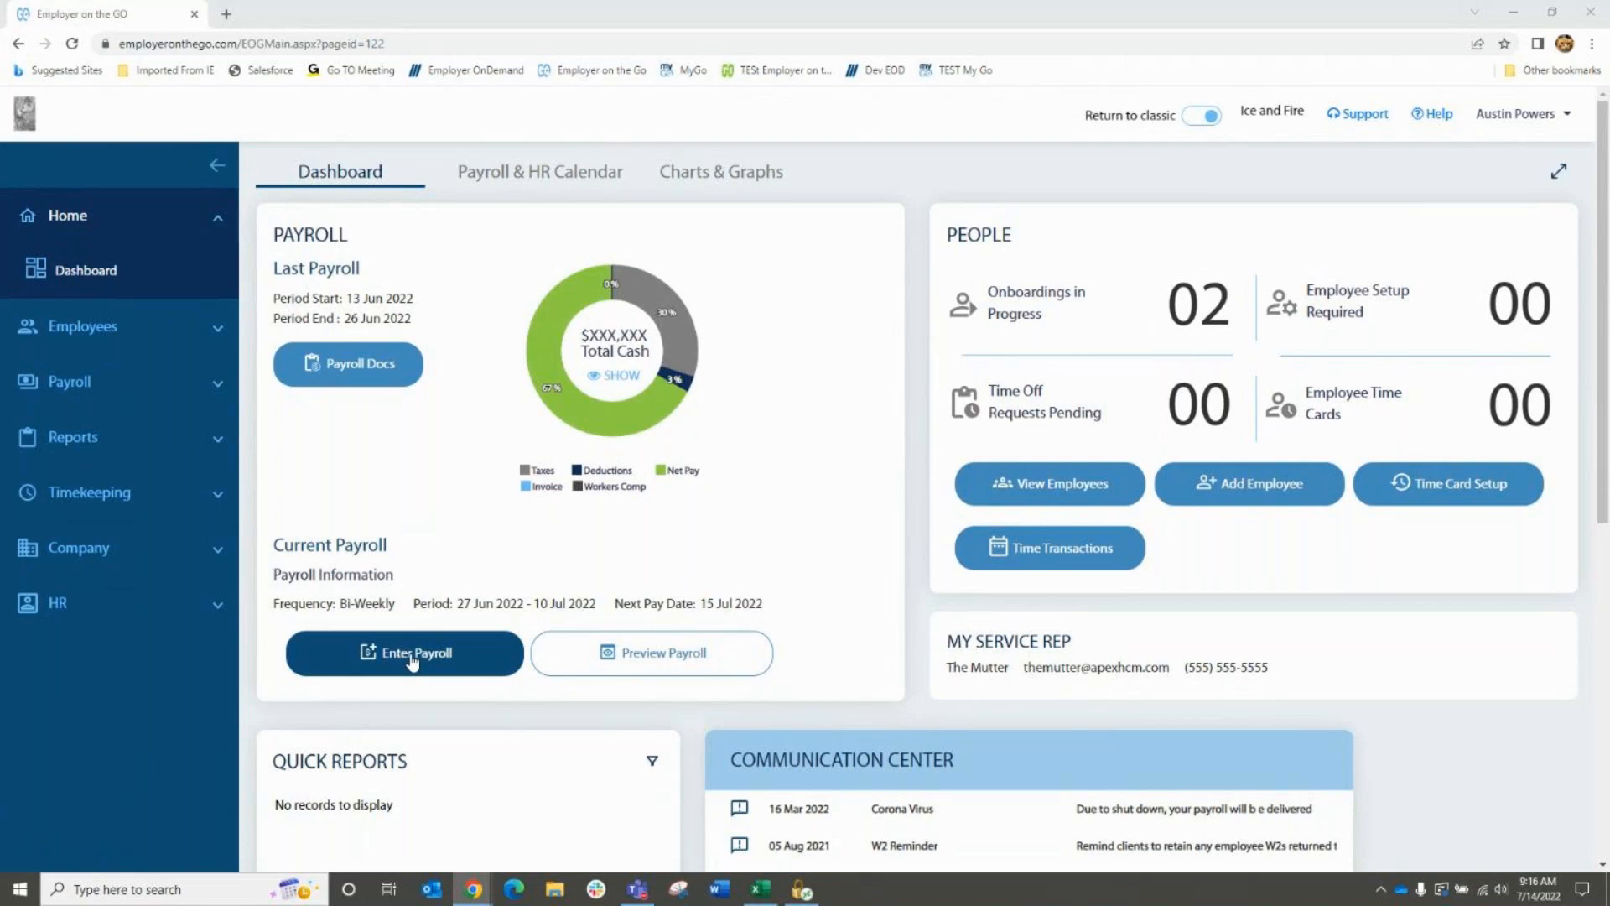
Step: Open payroll entry and turn off Use Decimal Hours in the Enter Payroll Setup options
left_click(218, 387)
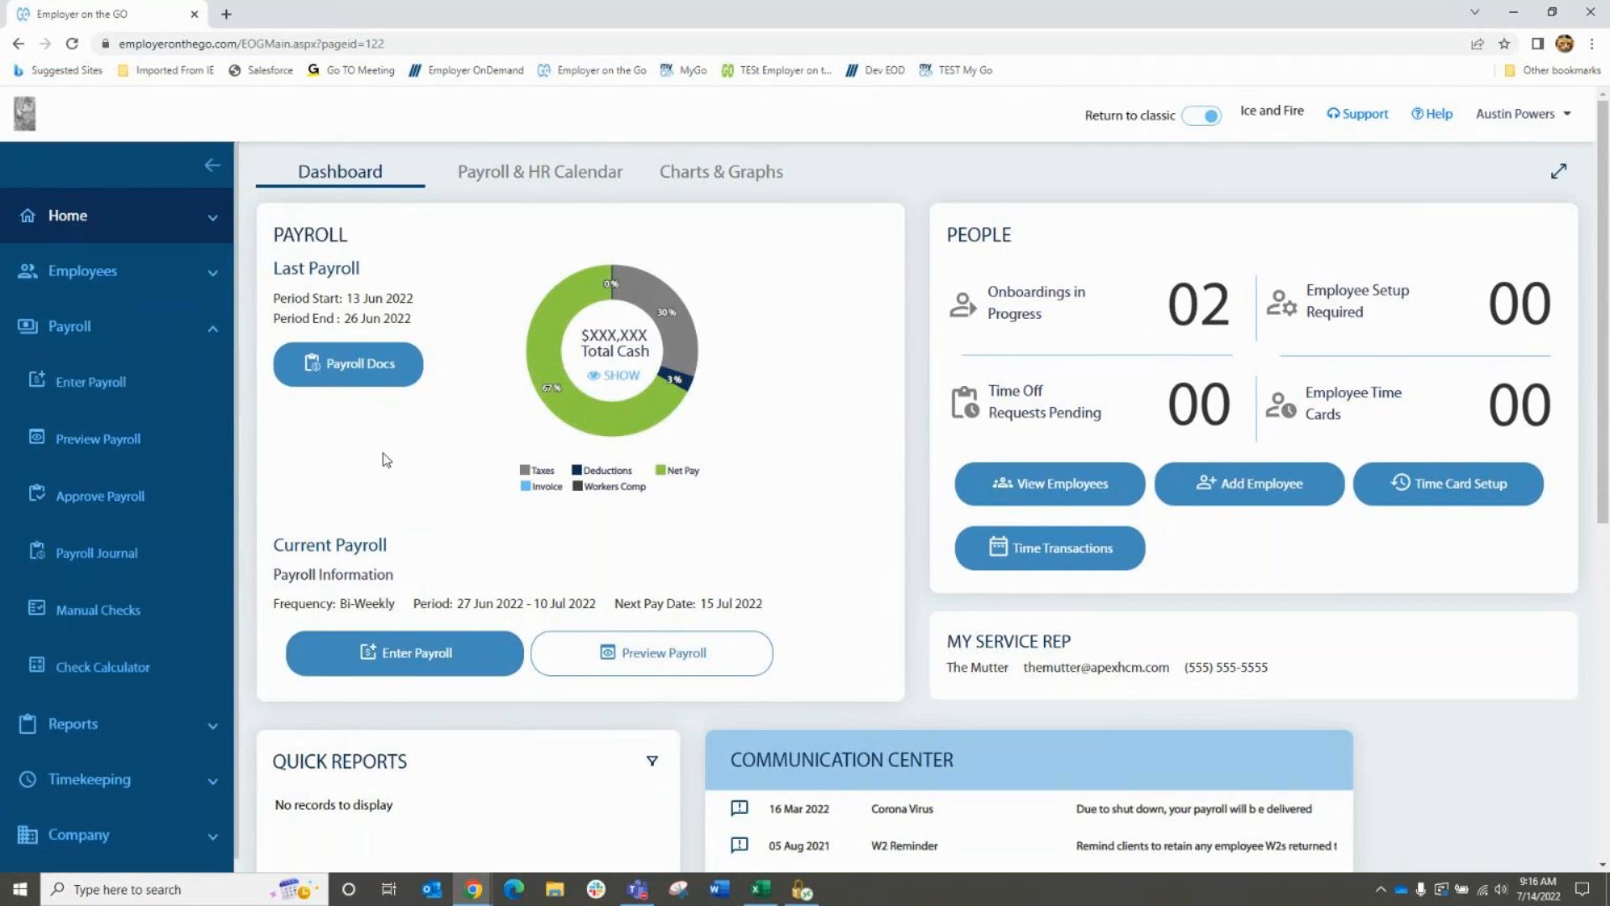
left_click(415, 662)
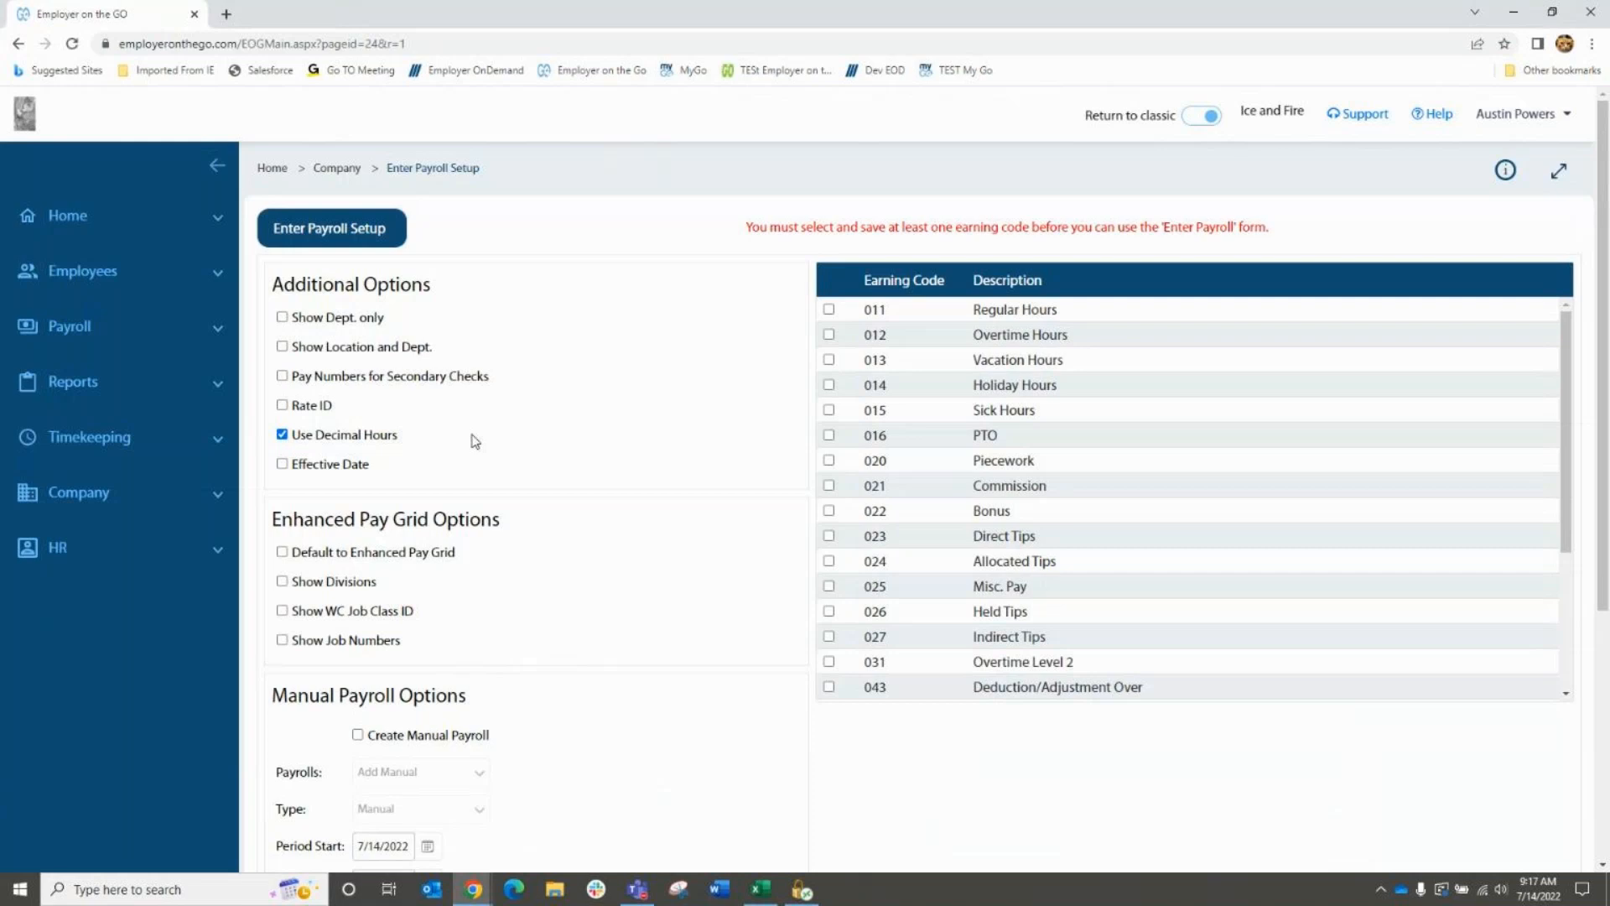
left_click(289, 436)
scroll(636, 562, "down", 2)
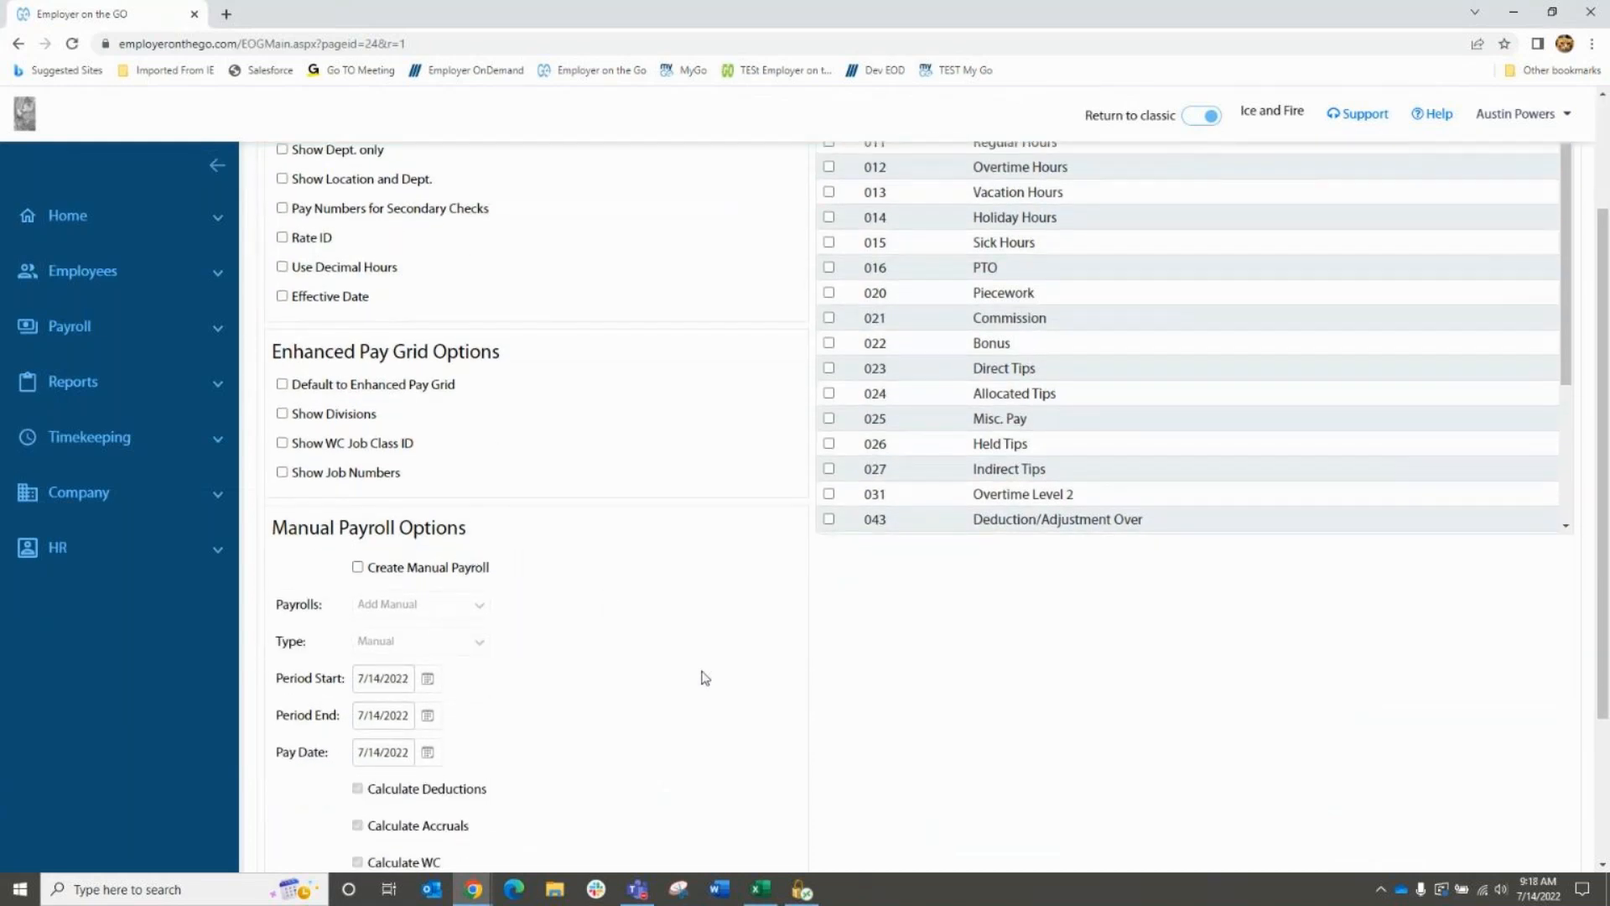
Step: Enable earning codes 011 Regular Hours, 012 Overtime Hours and 016 PTO, and save the Enter Payroll setup
scroll(709, 678, "up", 1)
scroll(752, 764, "up", 1)
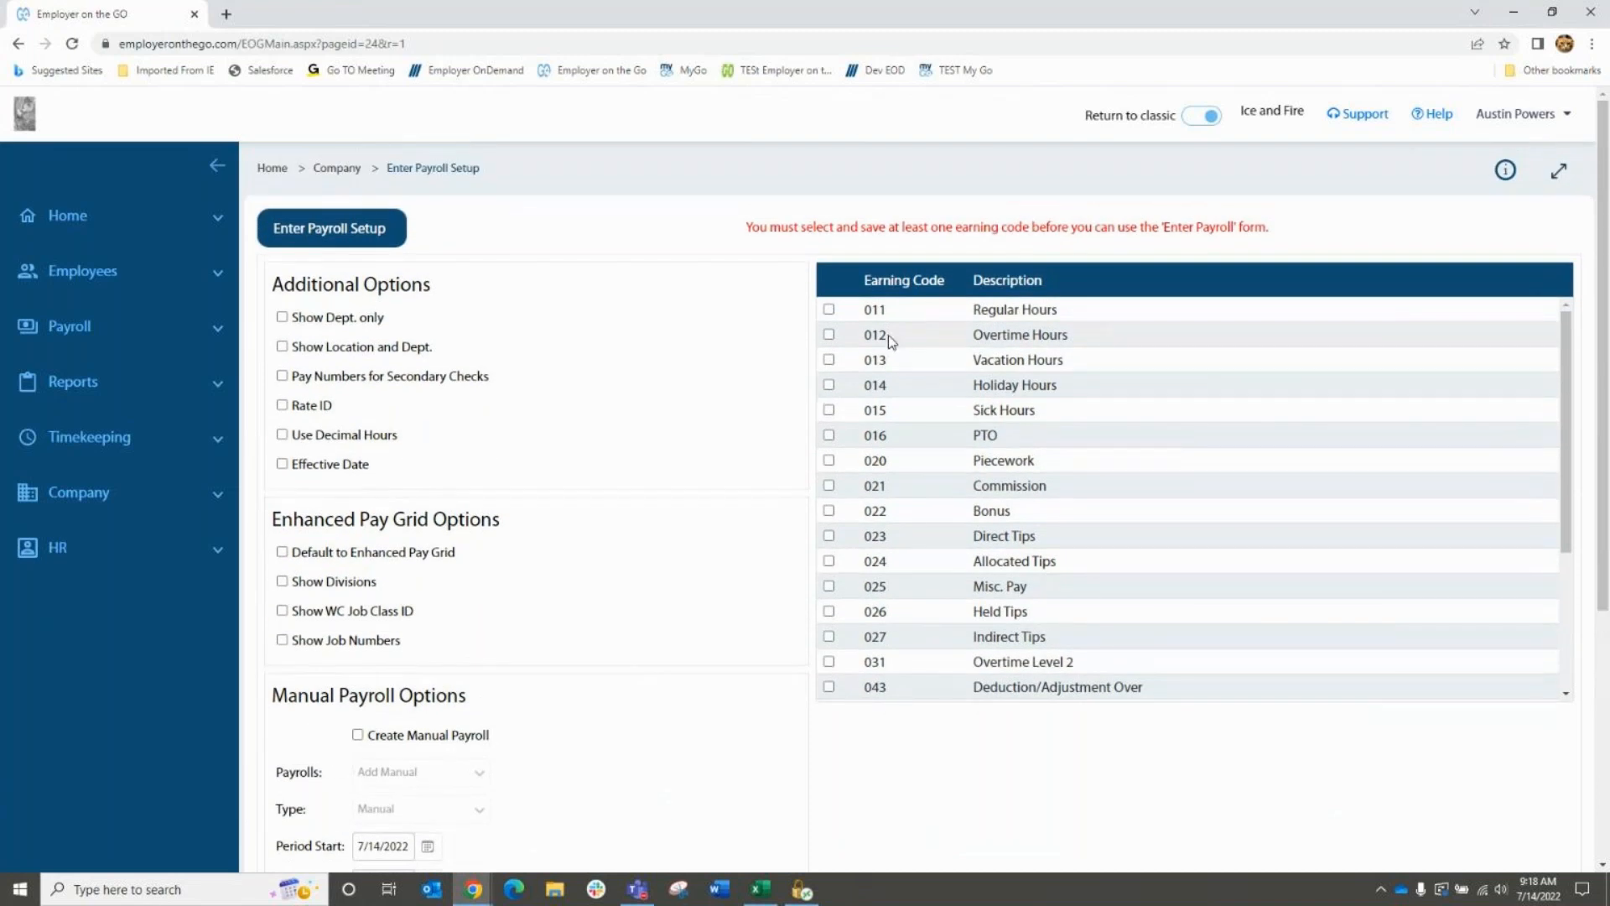
left_click(828, 309)
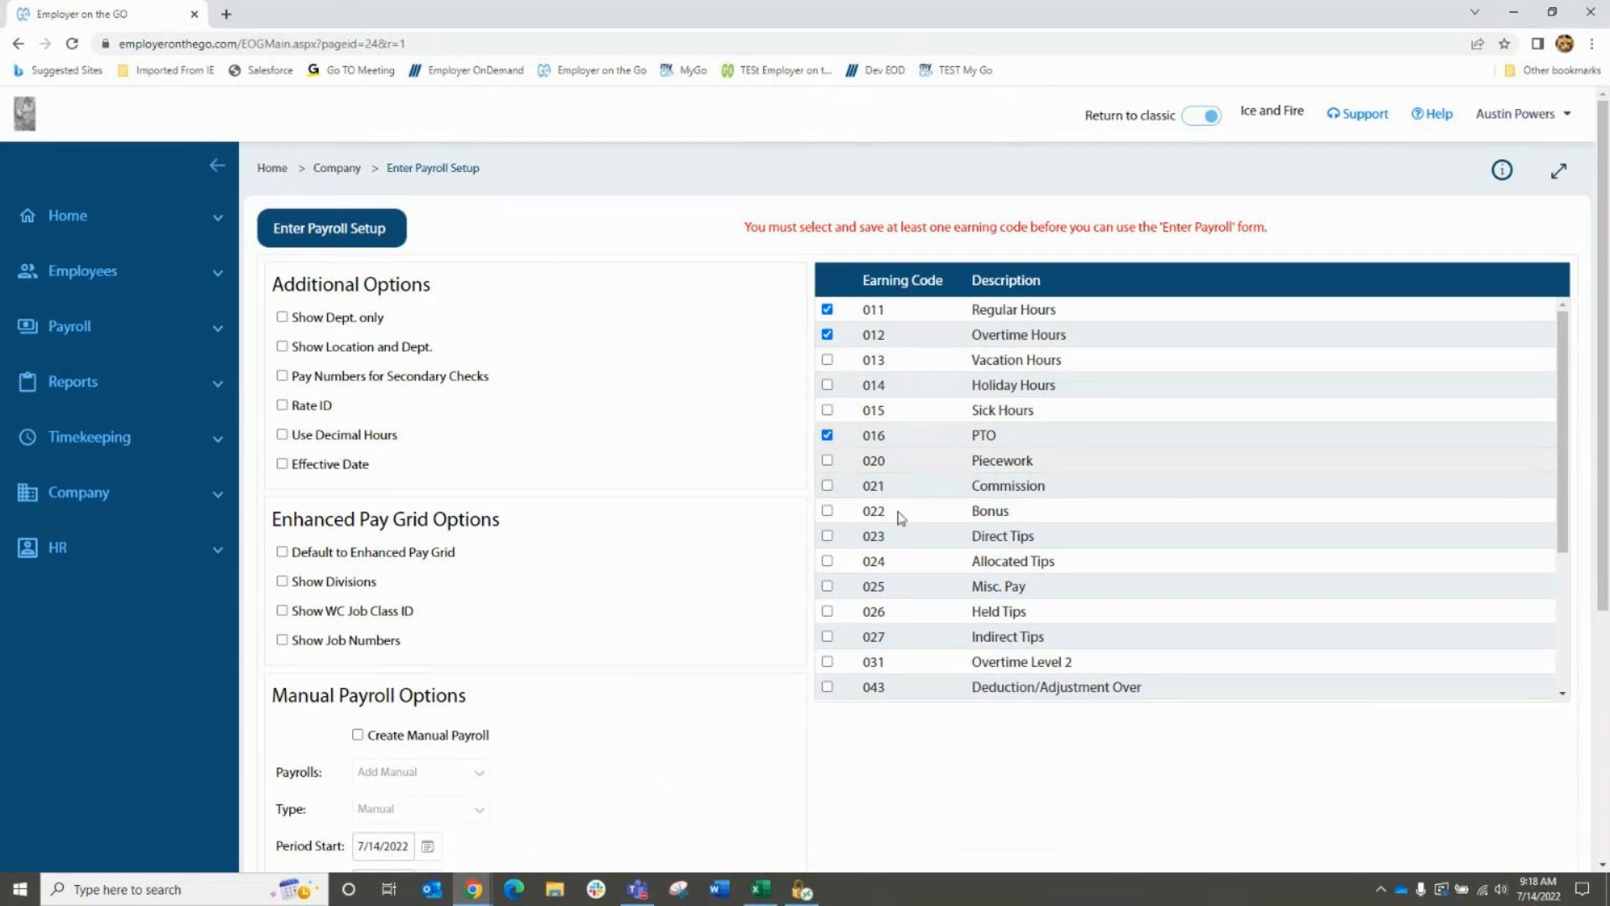
scroll(1183, 747, "down", 5)
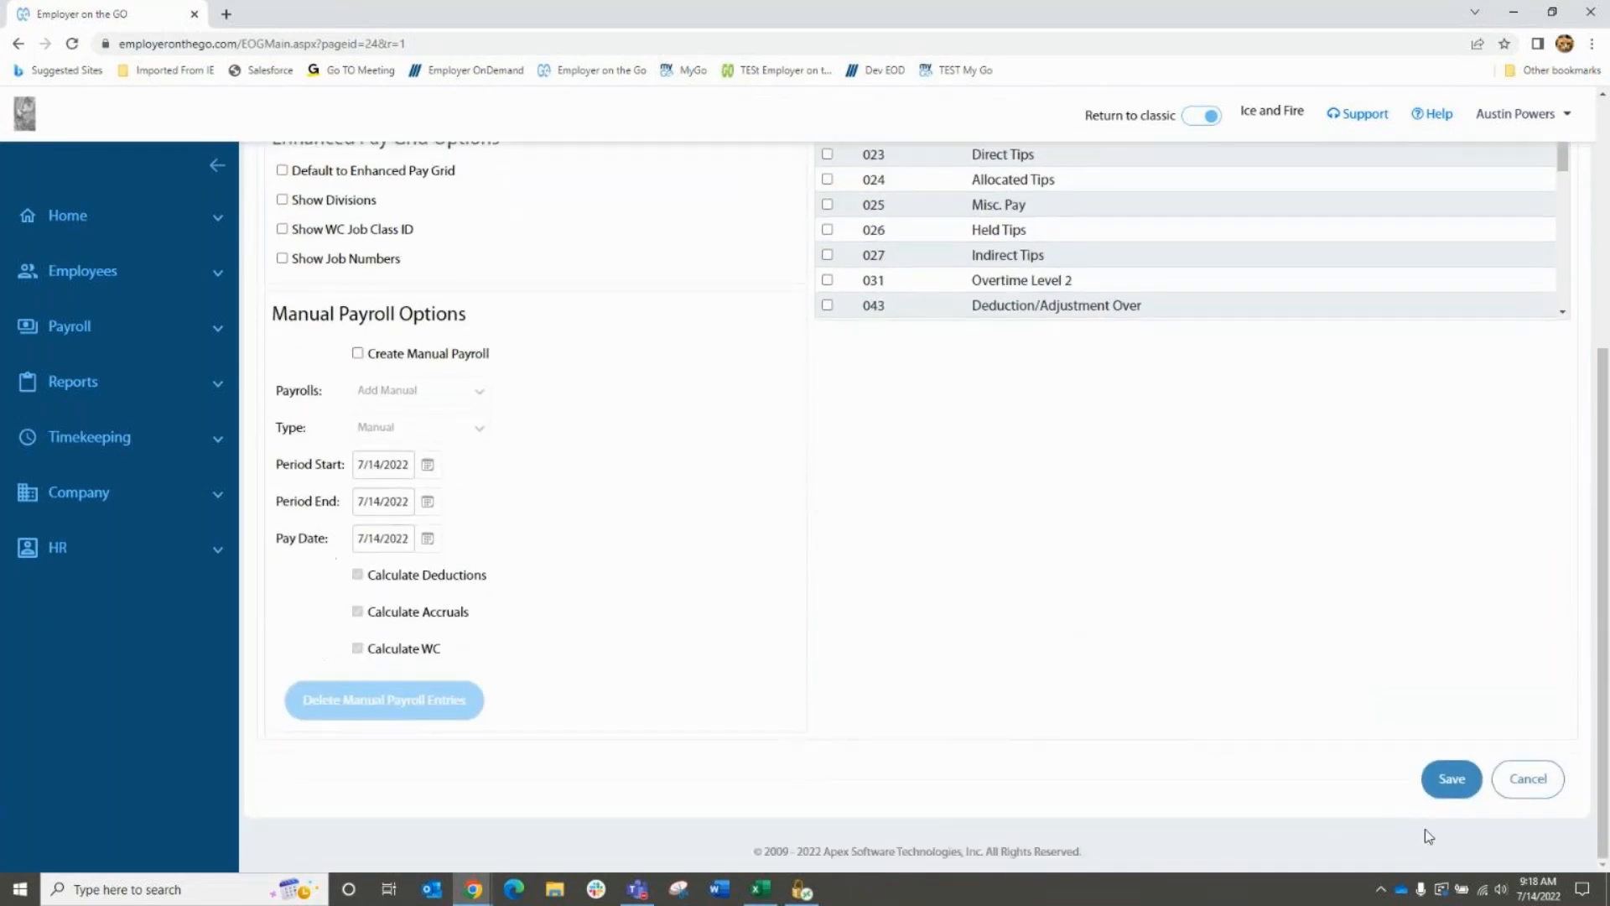
left_click(1450, 782)
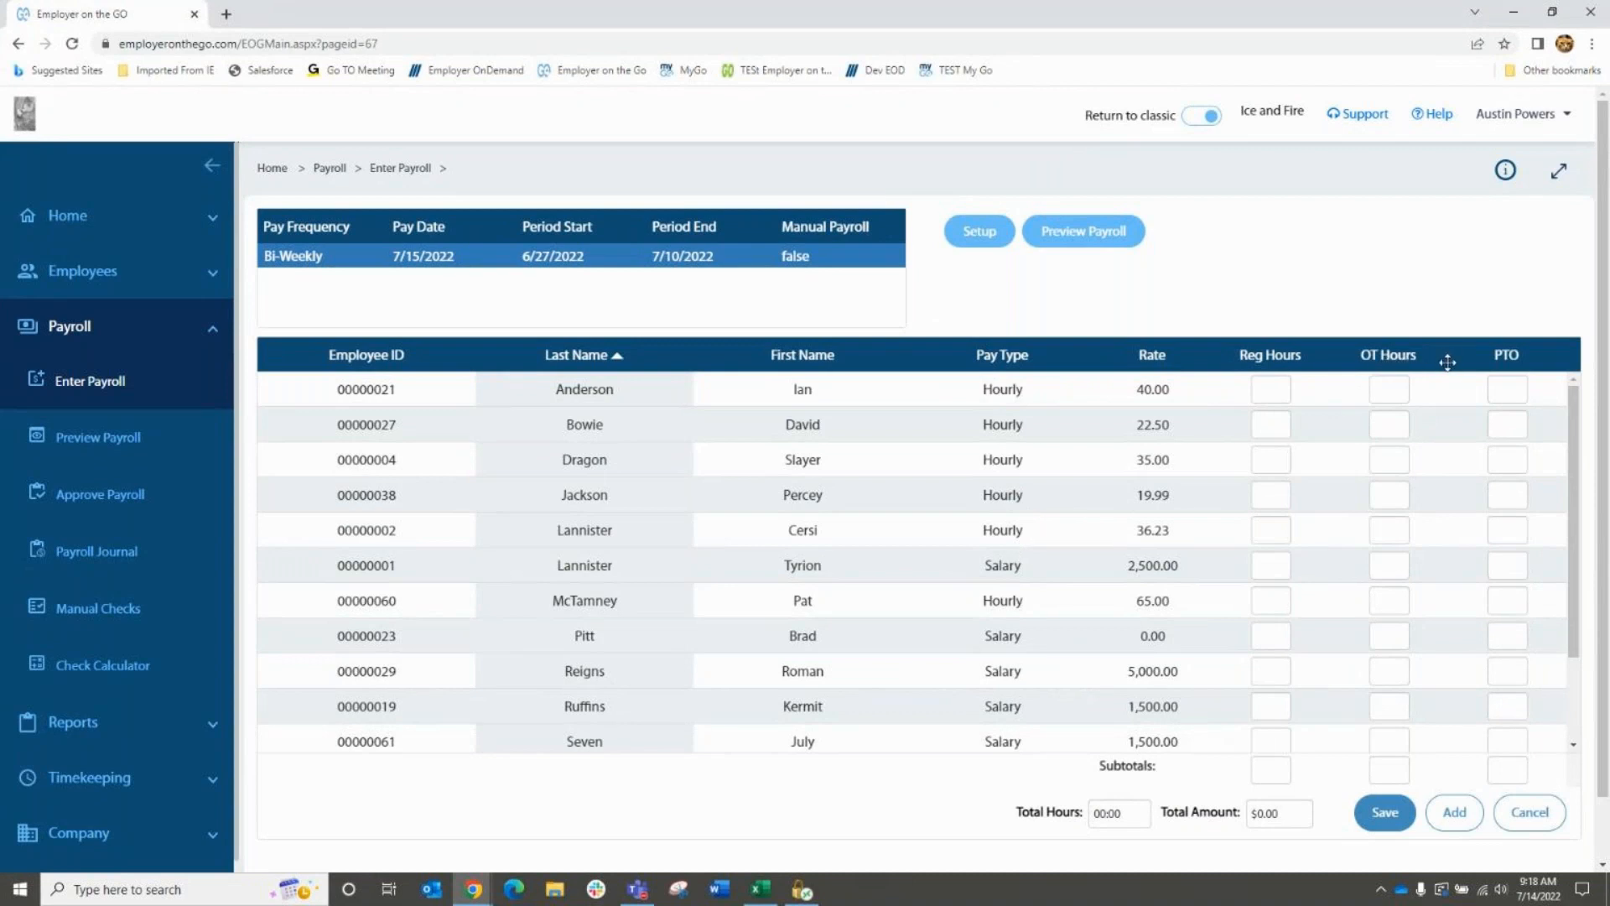
Step: Reopen the Enter Payroll setup to review its options and earning codes, and return to the payroll entry grid
left_click(984, 231)
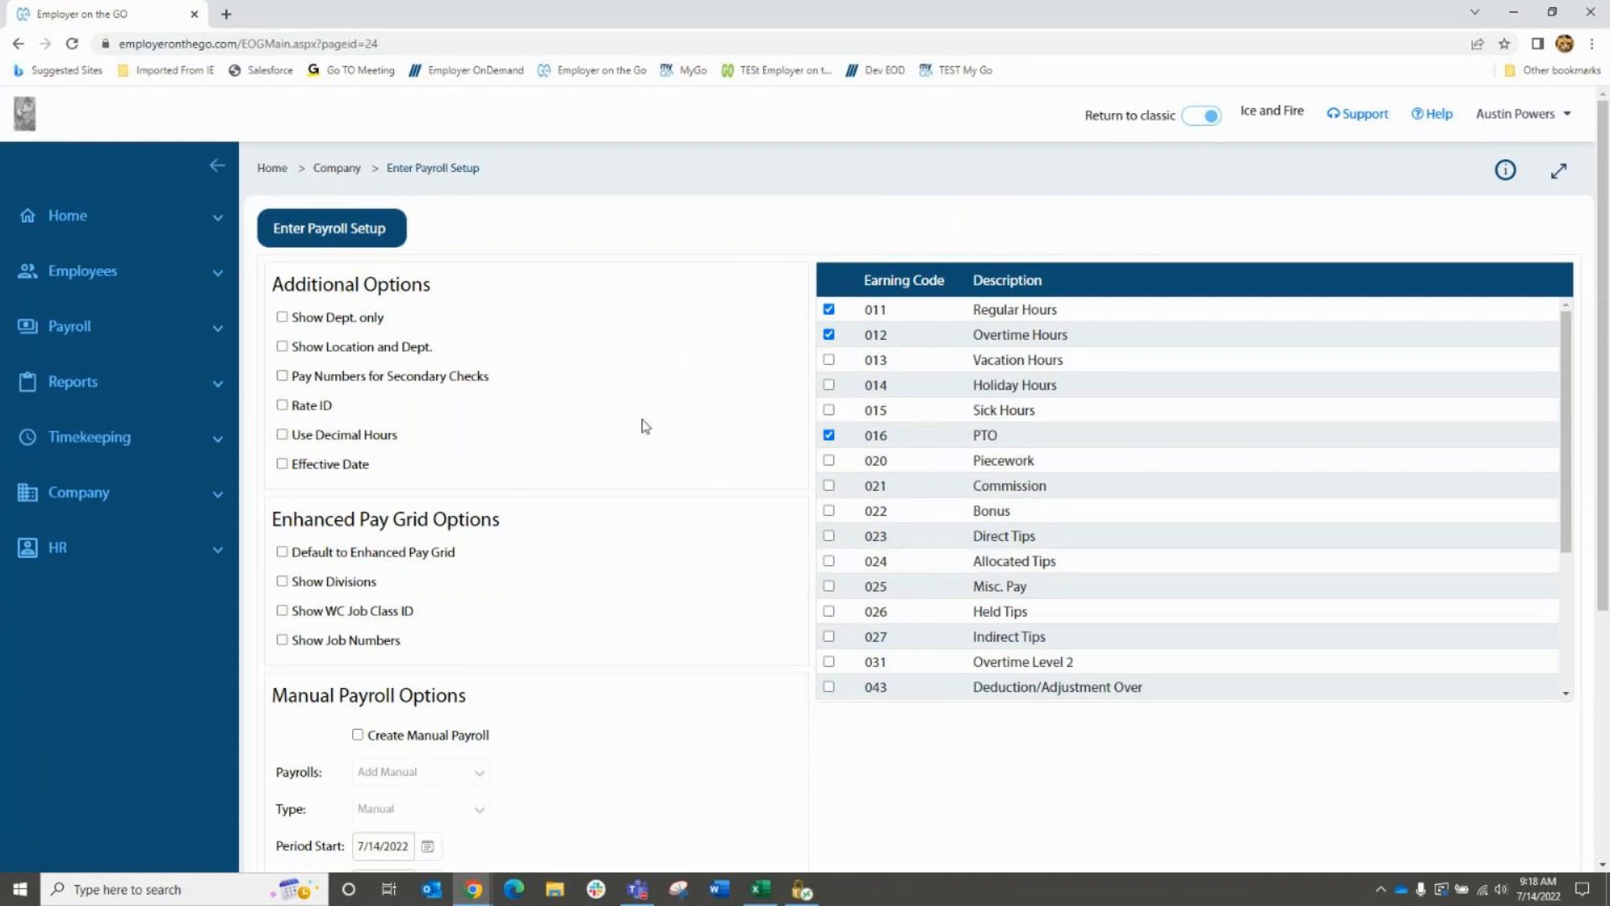
scroll(744, 521, "down", 1)
scroll(744, 521, "down", 4)
left_click(1453, 825)
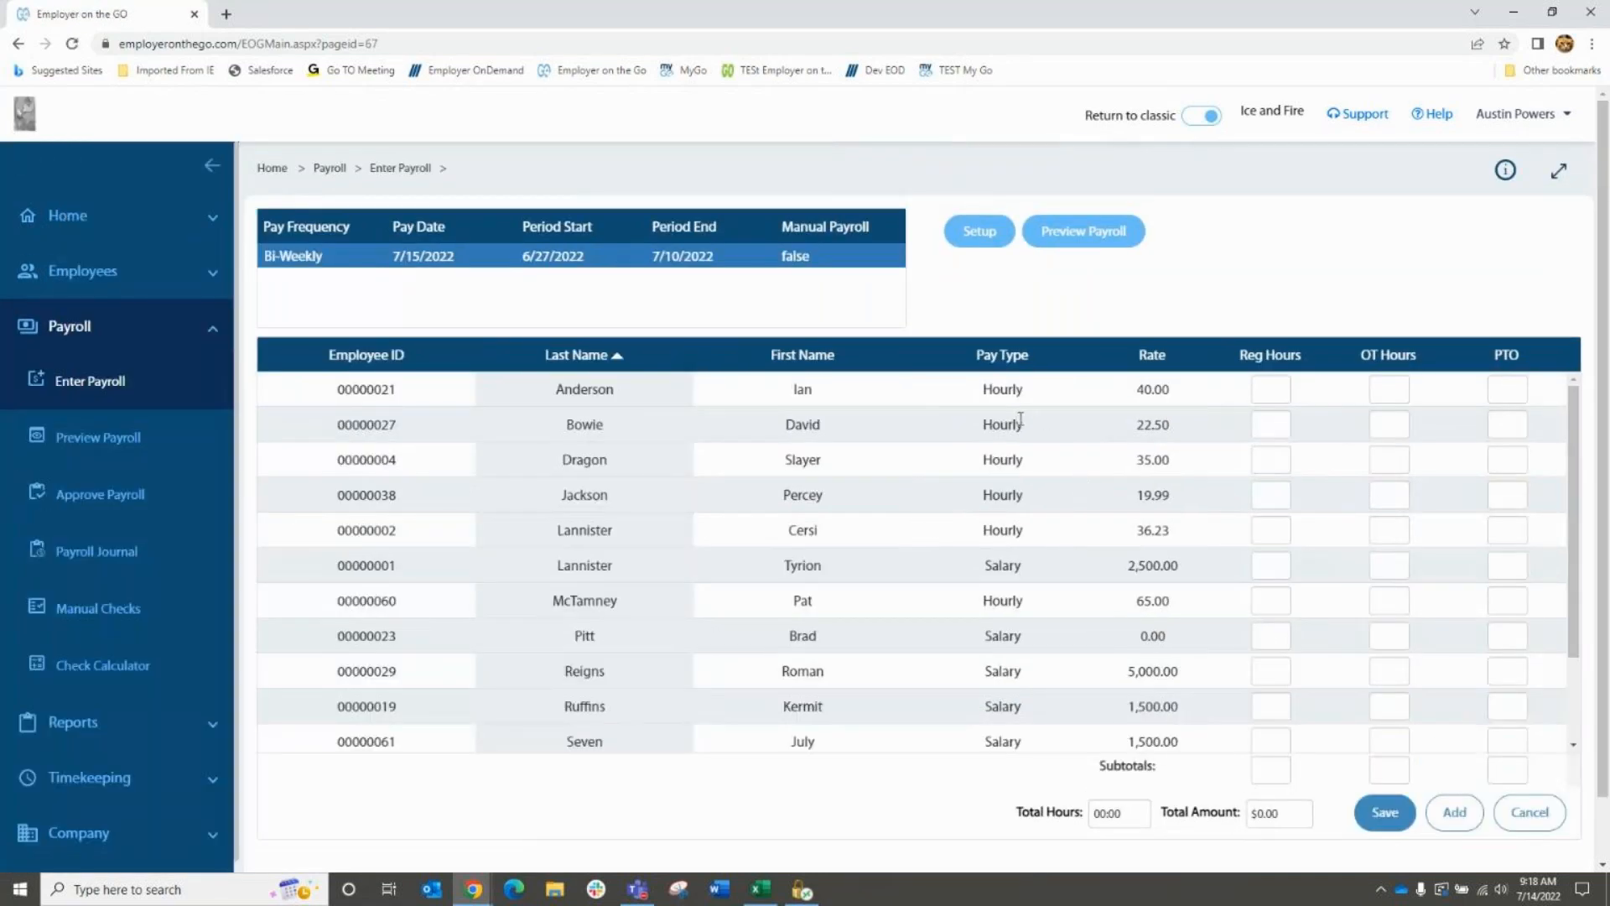
Step: Enter 80:00 regular hours for the first listed employee and add an extra pay line for the second listed employee
left_click(1273, 390)
type("80:00")
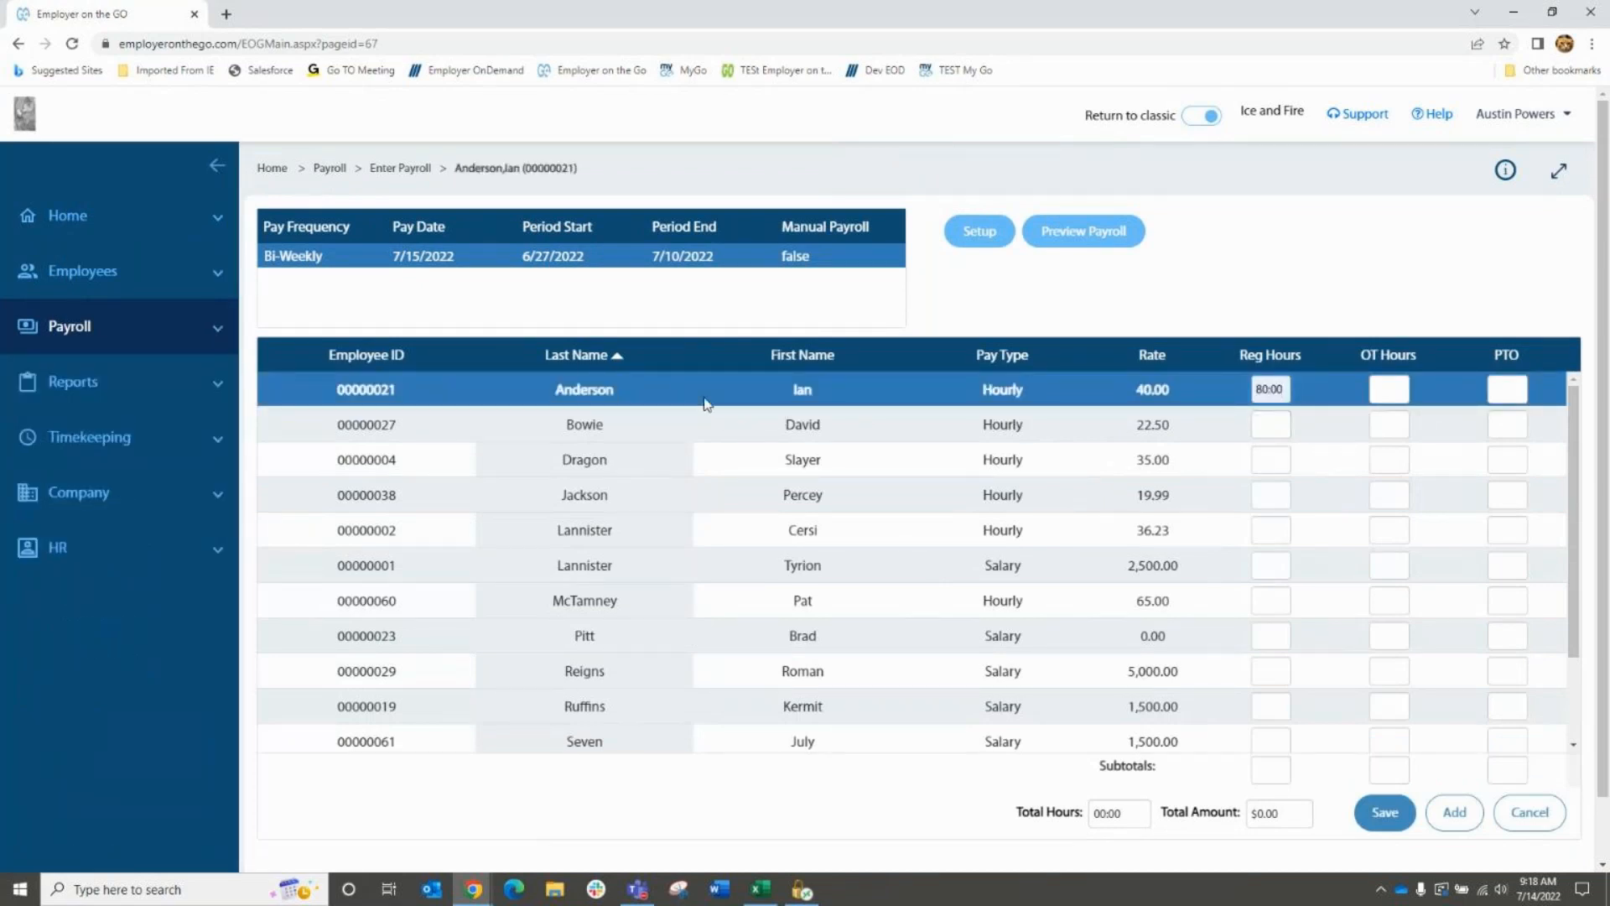
left_click(683, 424)
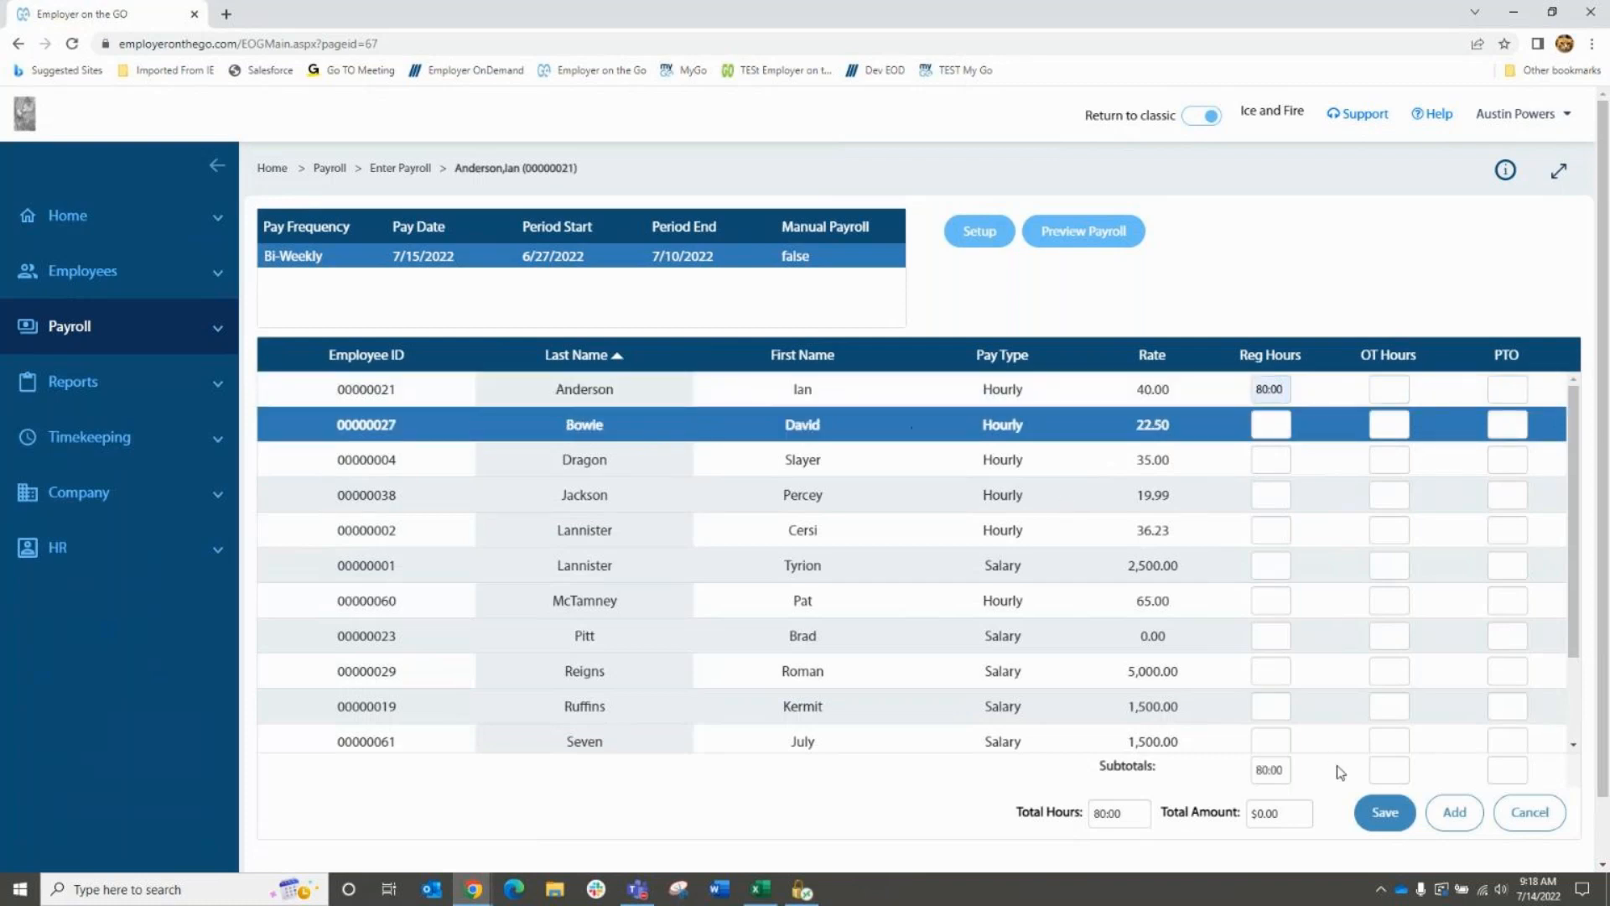
left_click(1455, 816)
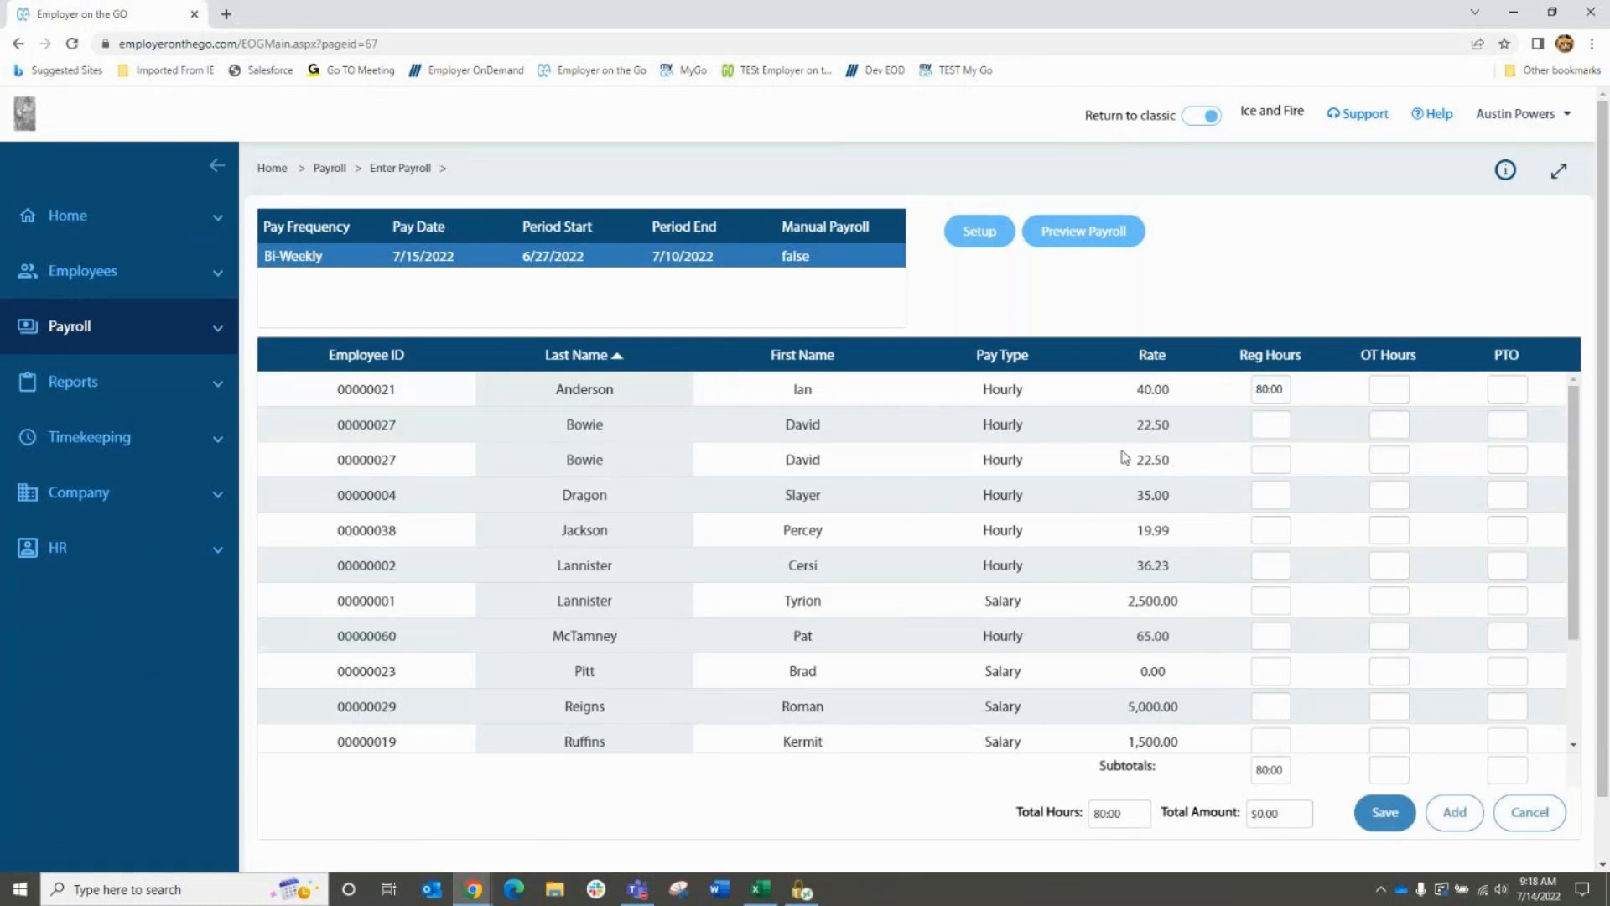
Step: Enter 80:00 regular hours on the second employee's first pay line and save the payroll entries
left_click(1263, 431)
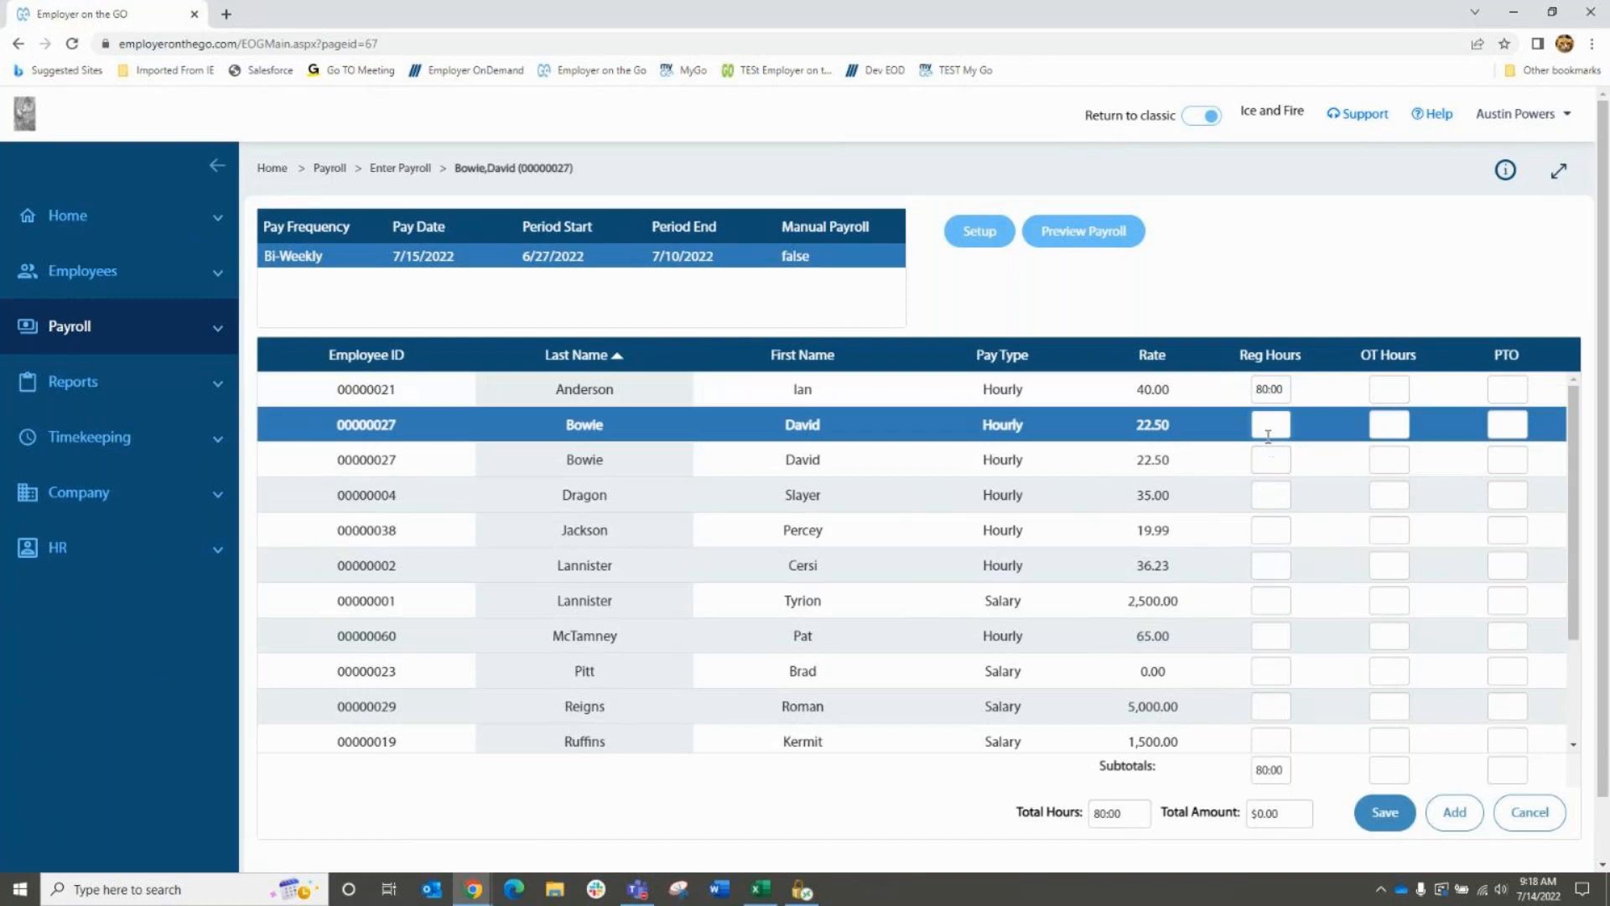
type("80:00")
left_click(1264, 474)
left_click(1386, 812)
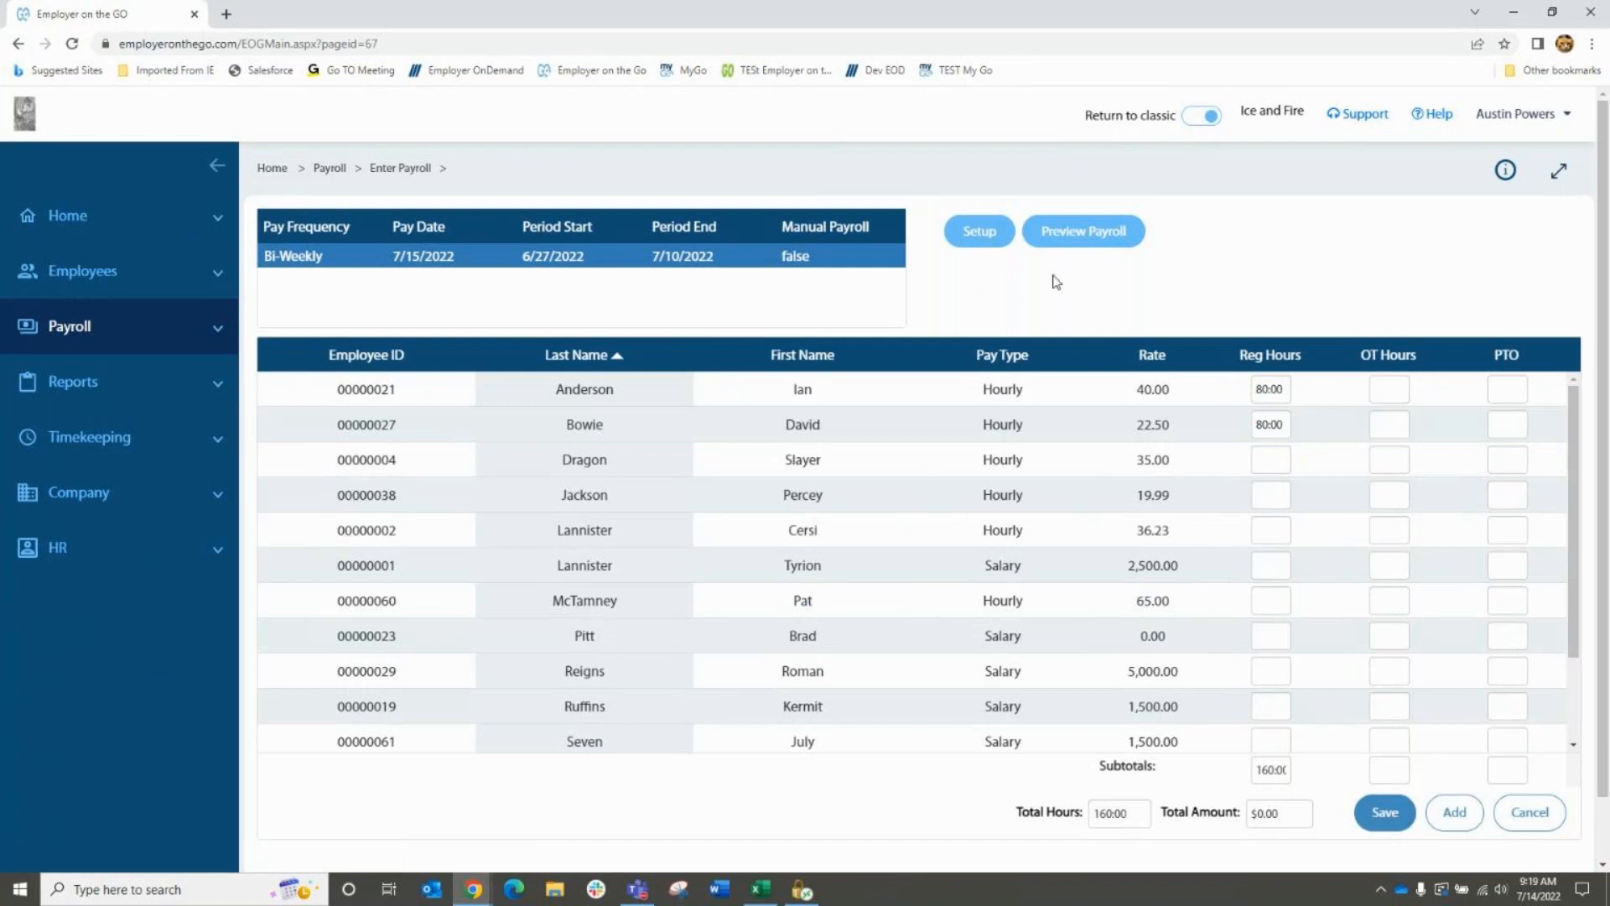
Step: Open the payroll preview page for the current bi-weekly payroll
left_click(1081, 239)
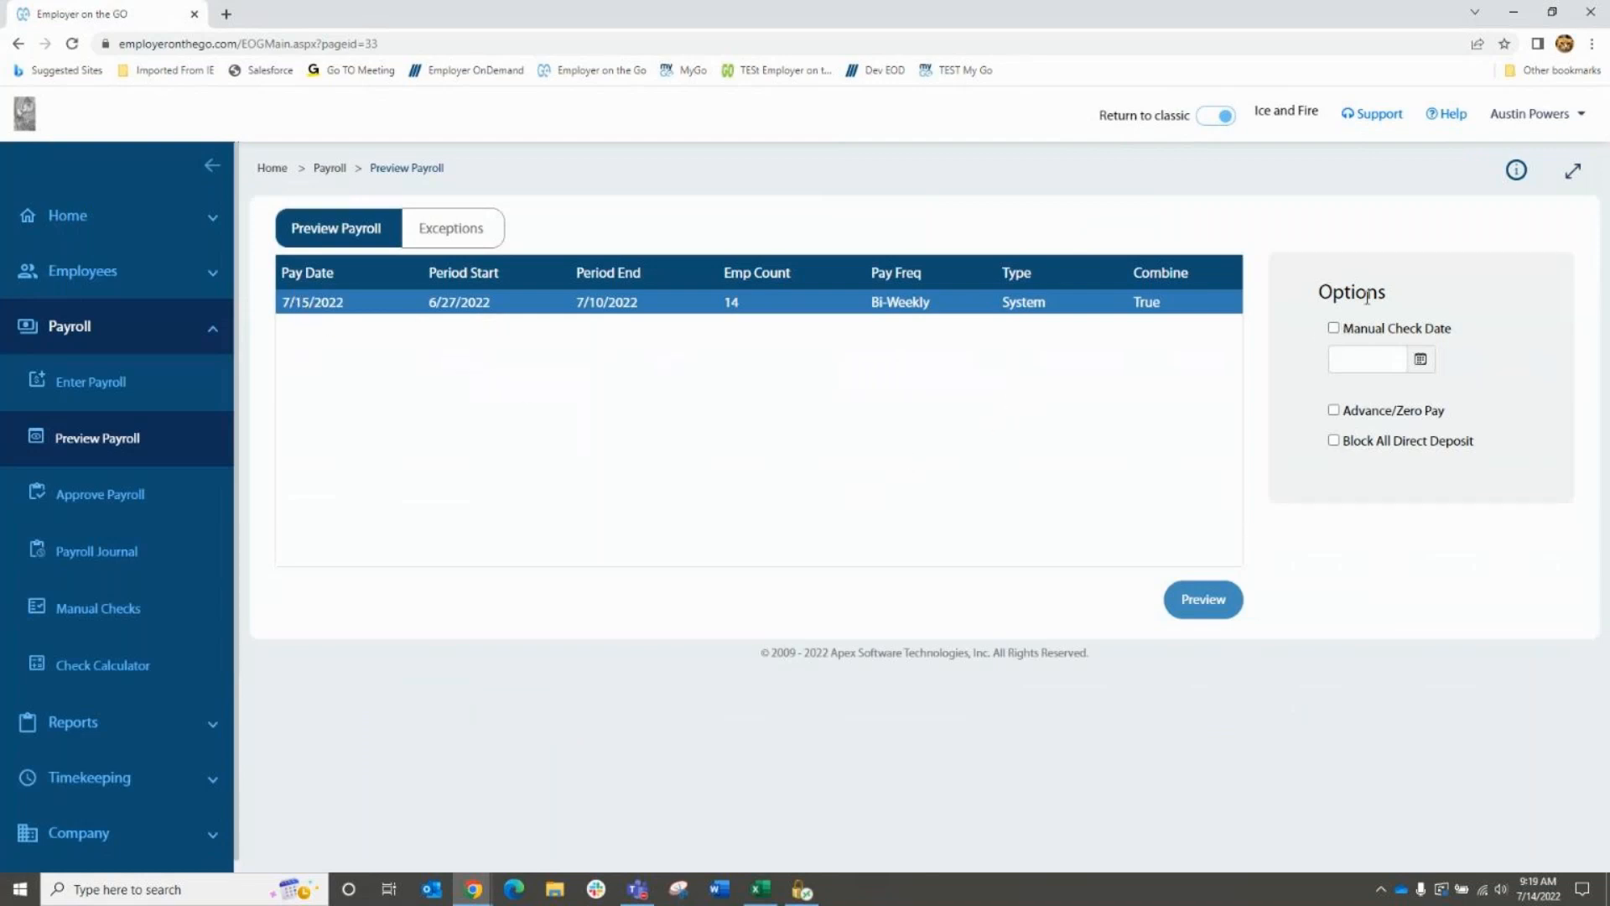
left_click(1334, 332)
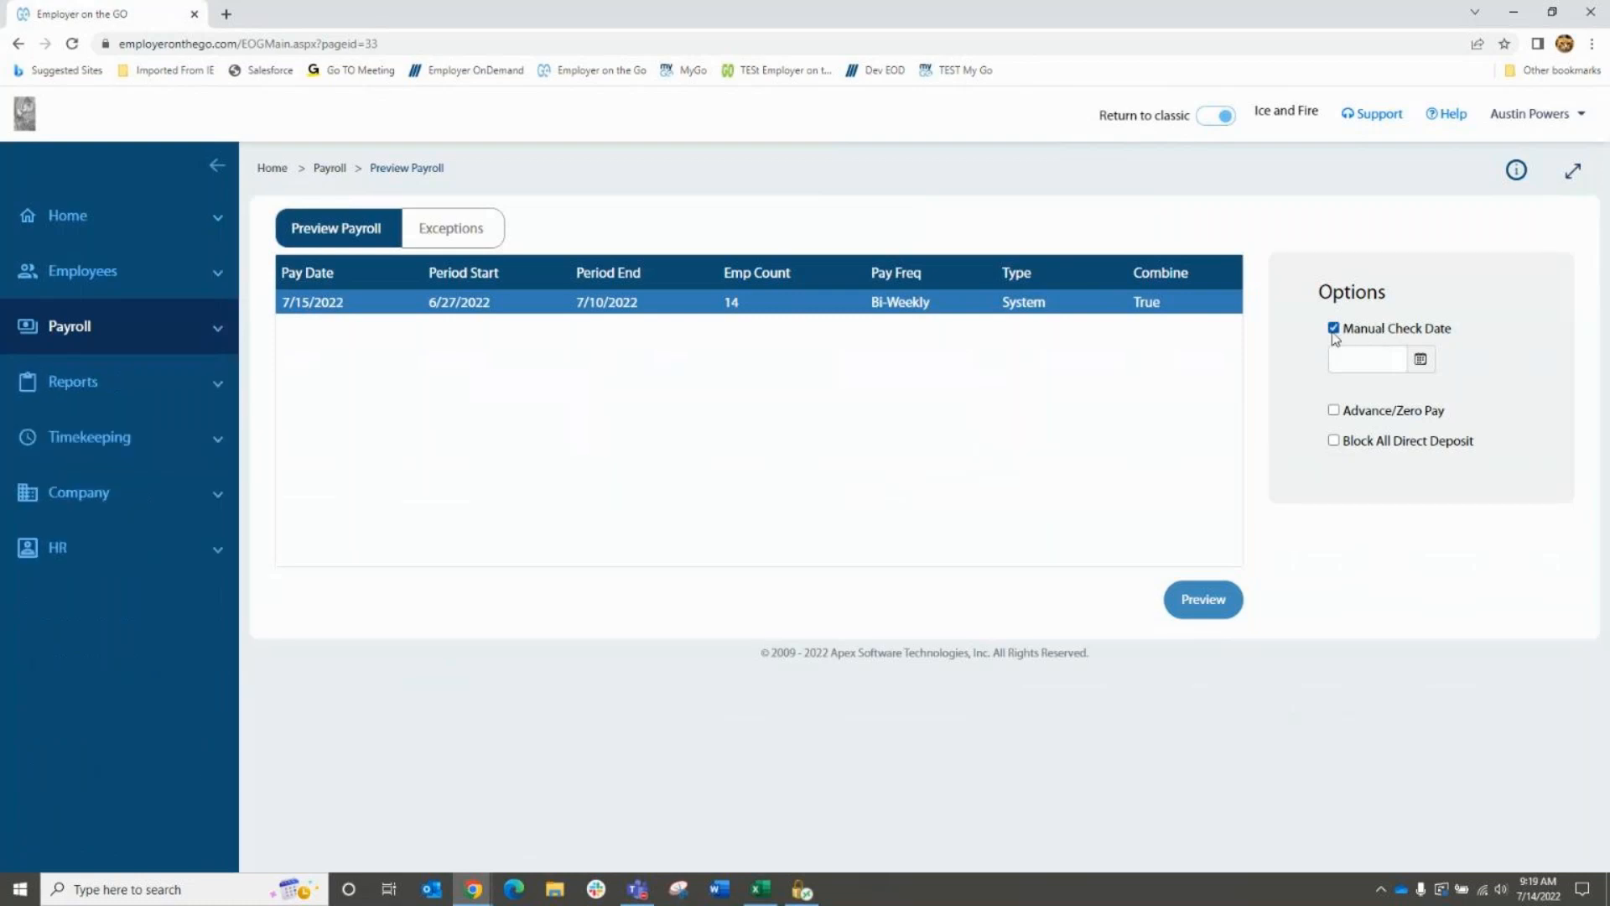
left_click(1421, 360)
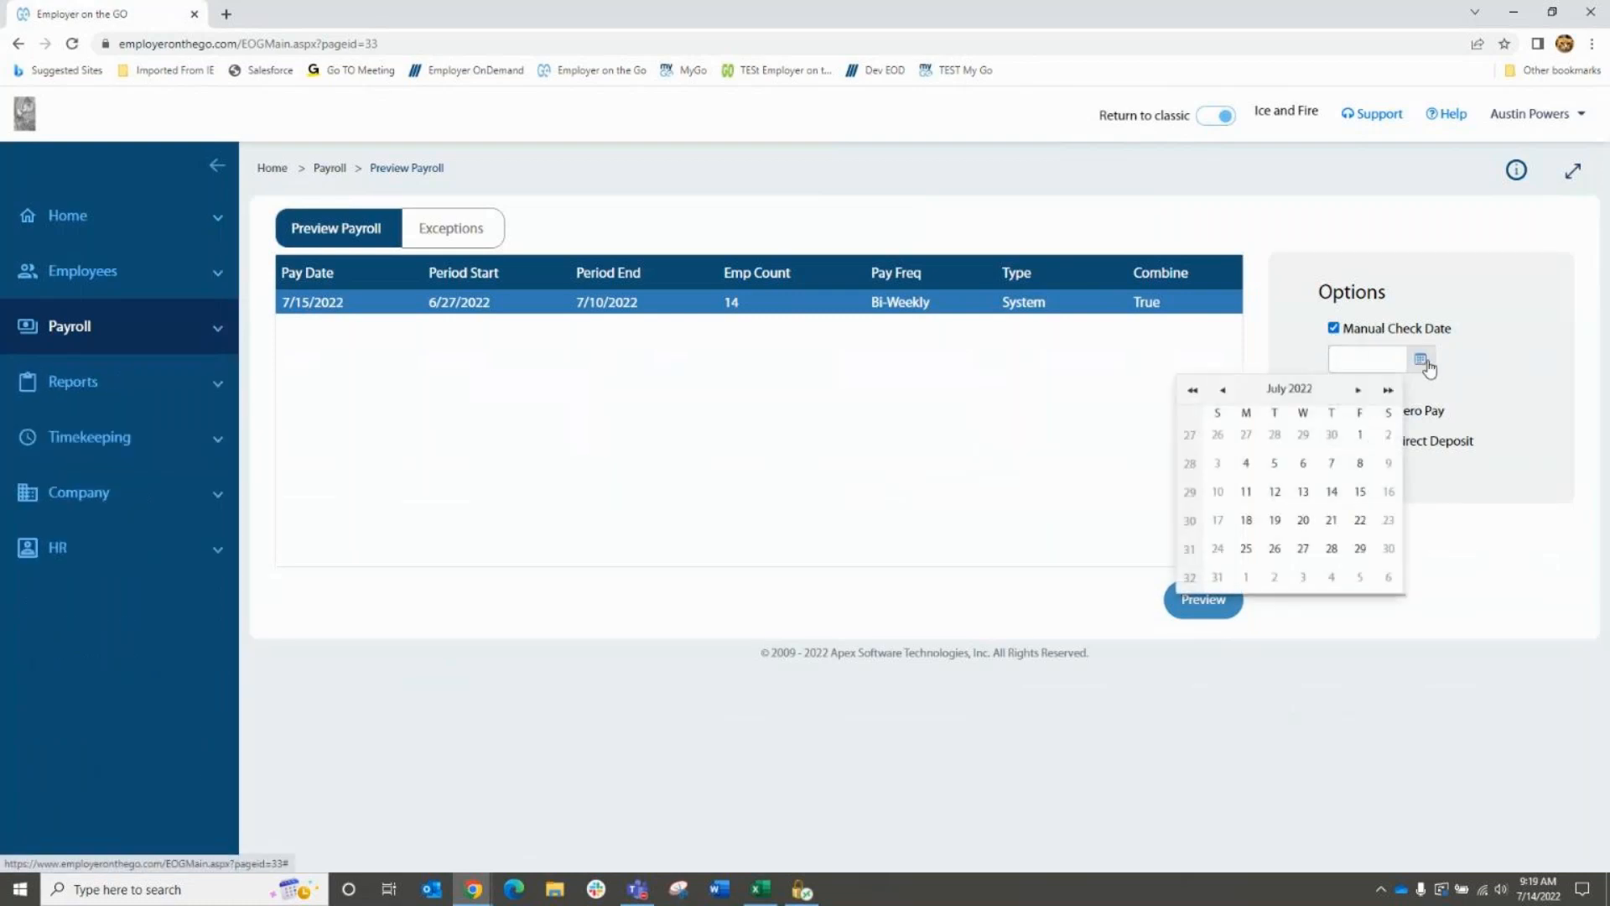
left_click(1334, 328)
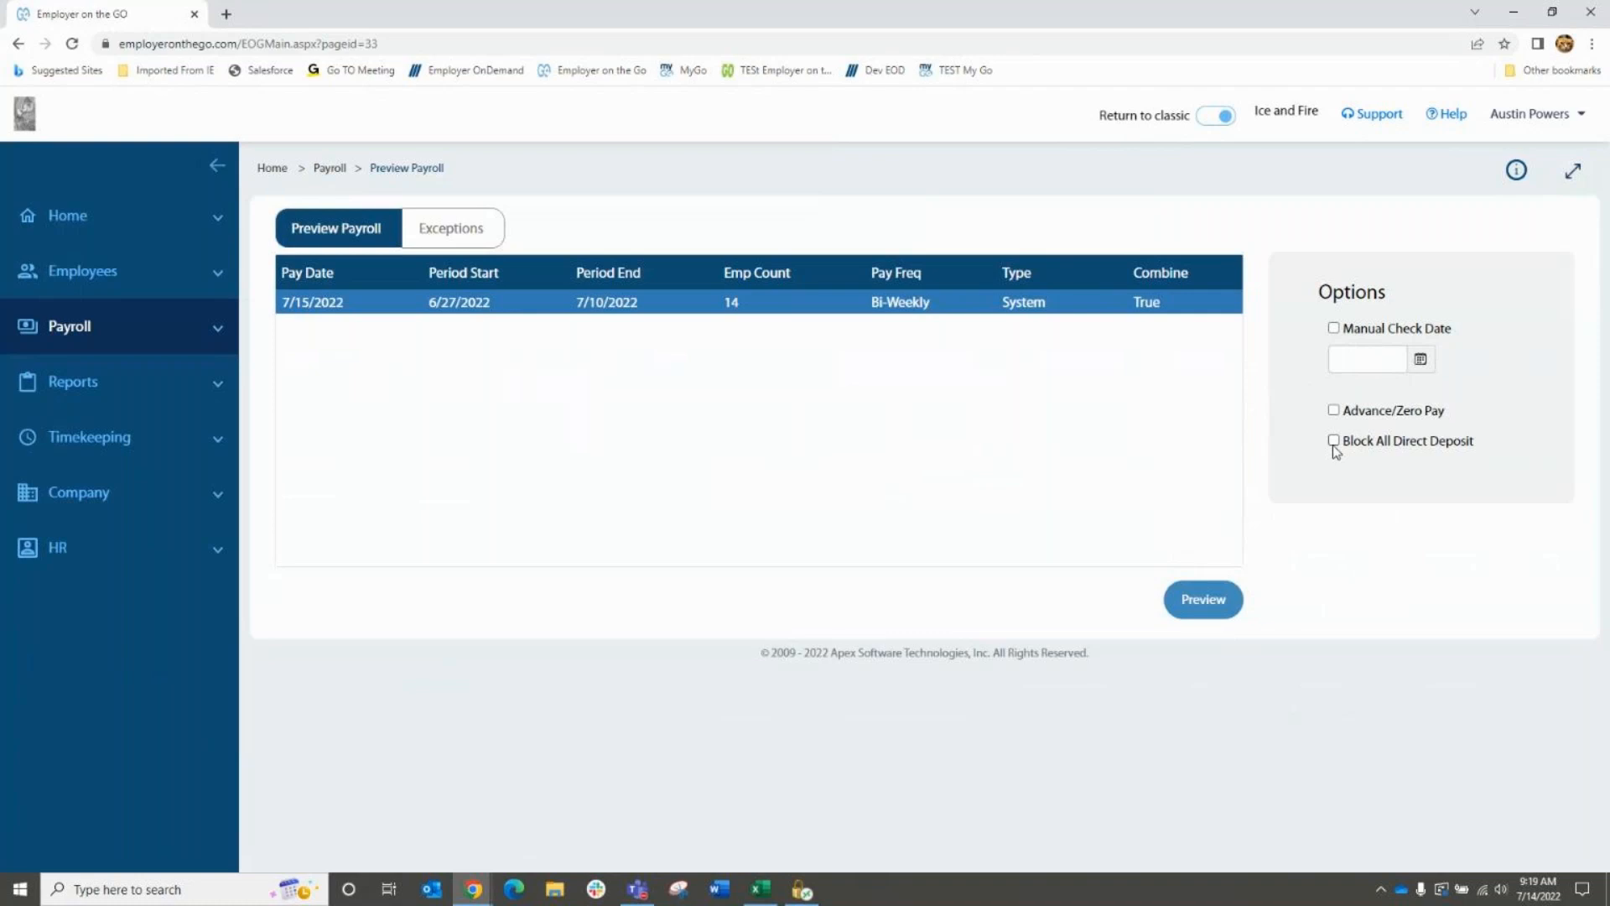
Step: Build the preview for the 7/15/2022 payroll and review each exception with its details
left_click(1211, 601)
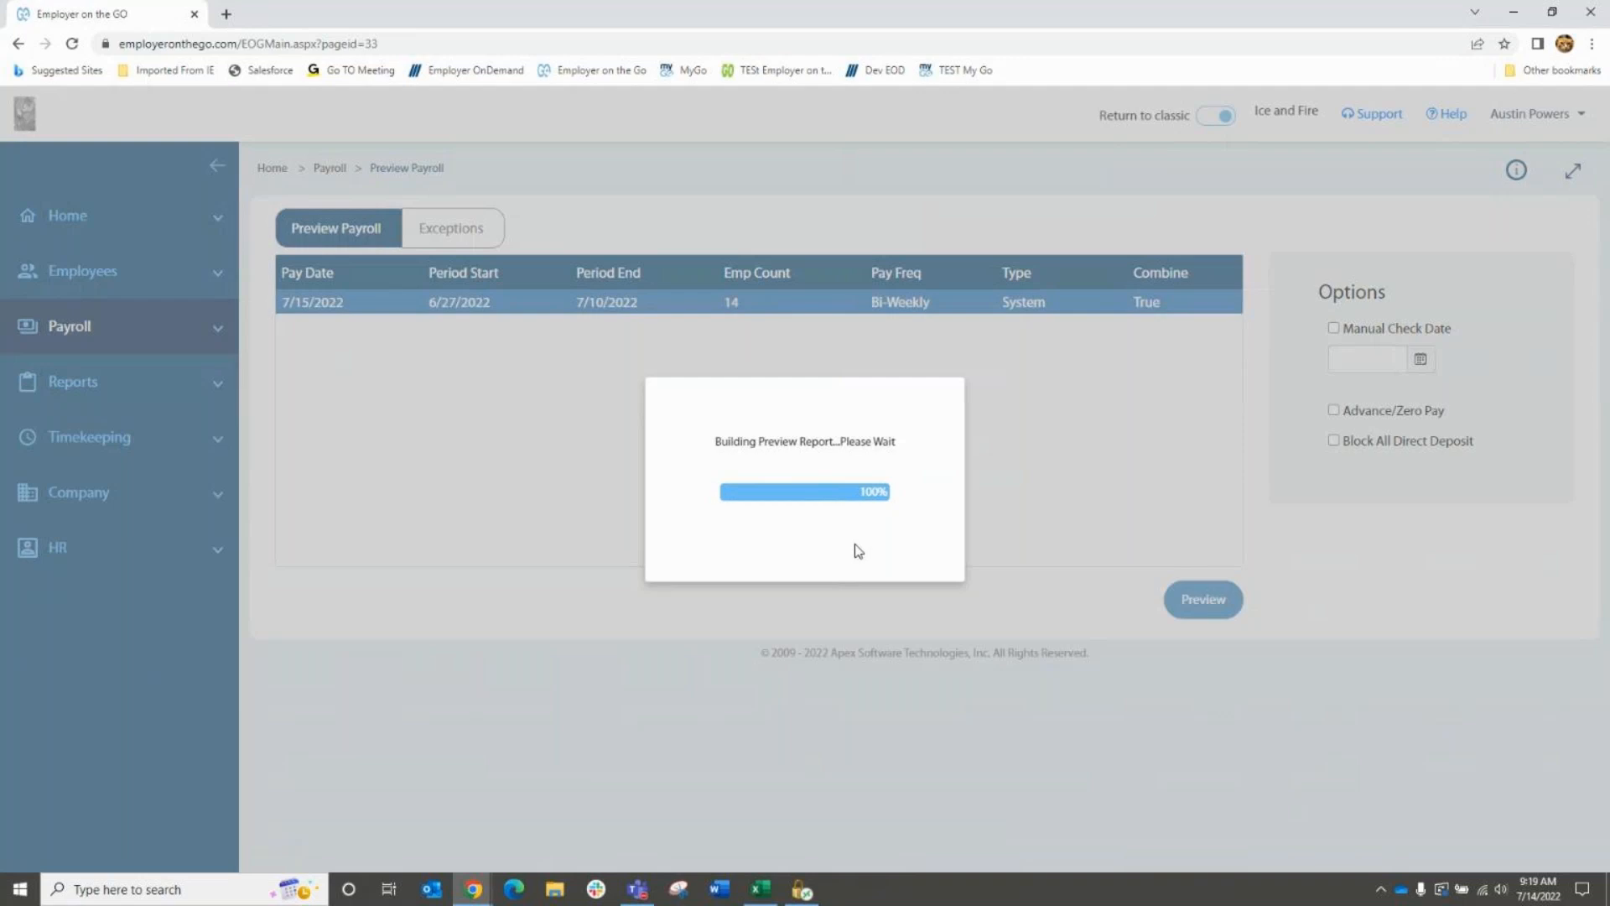
left_click(814, 551)
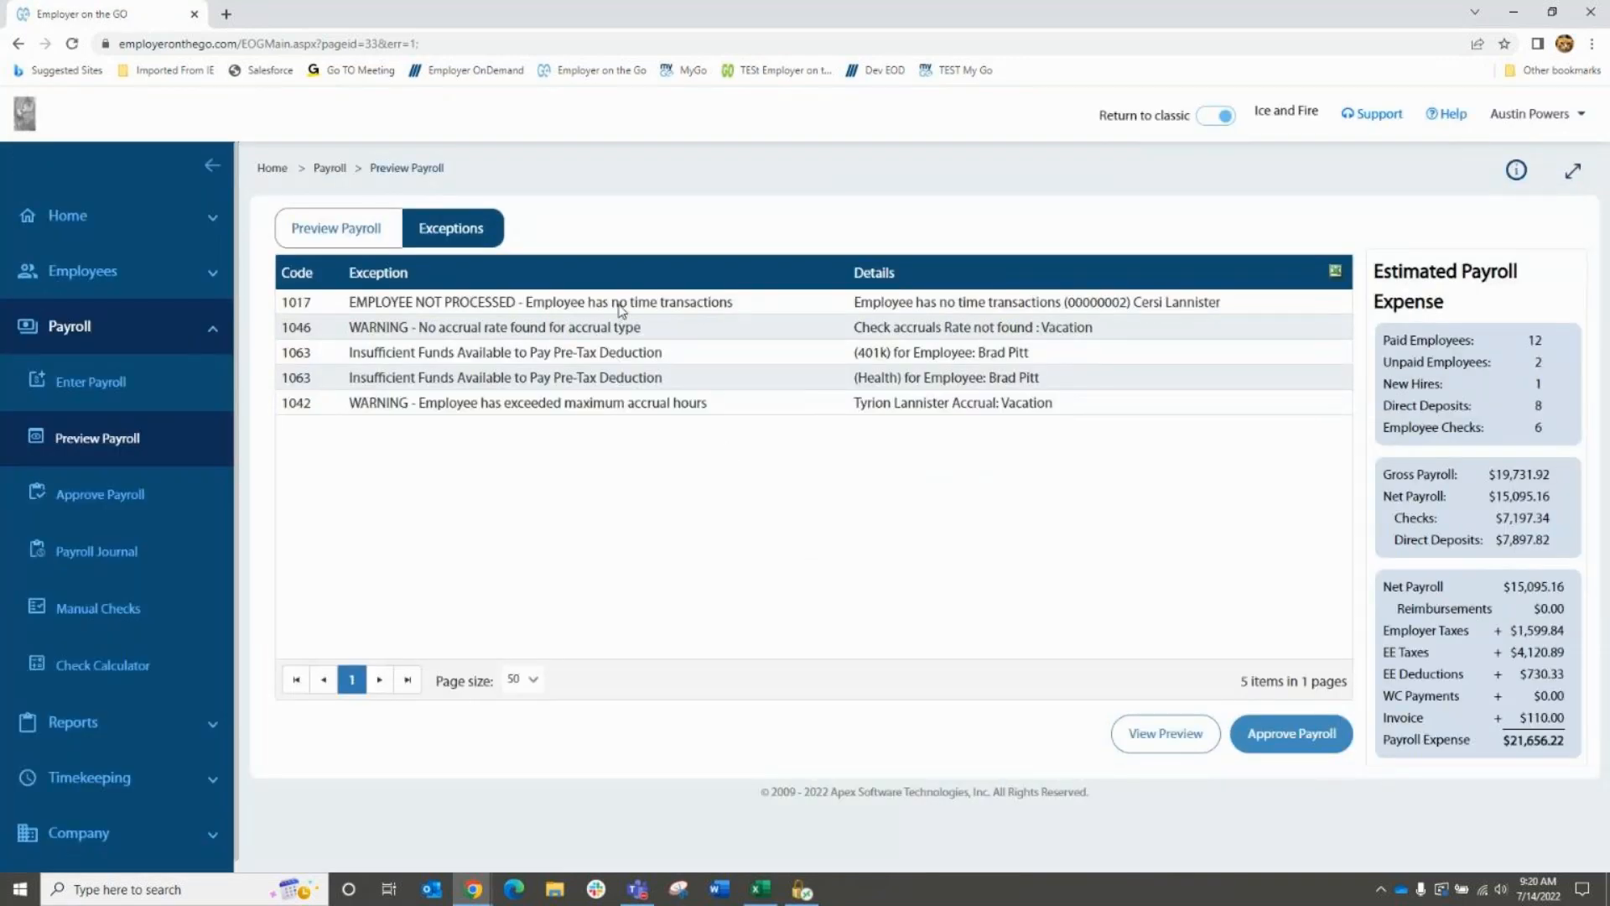
left_click(620, 301)
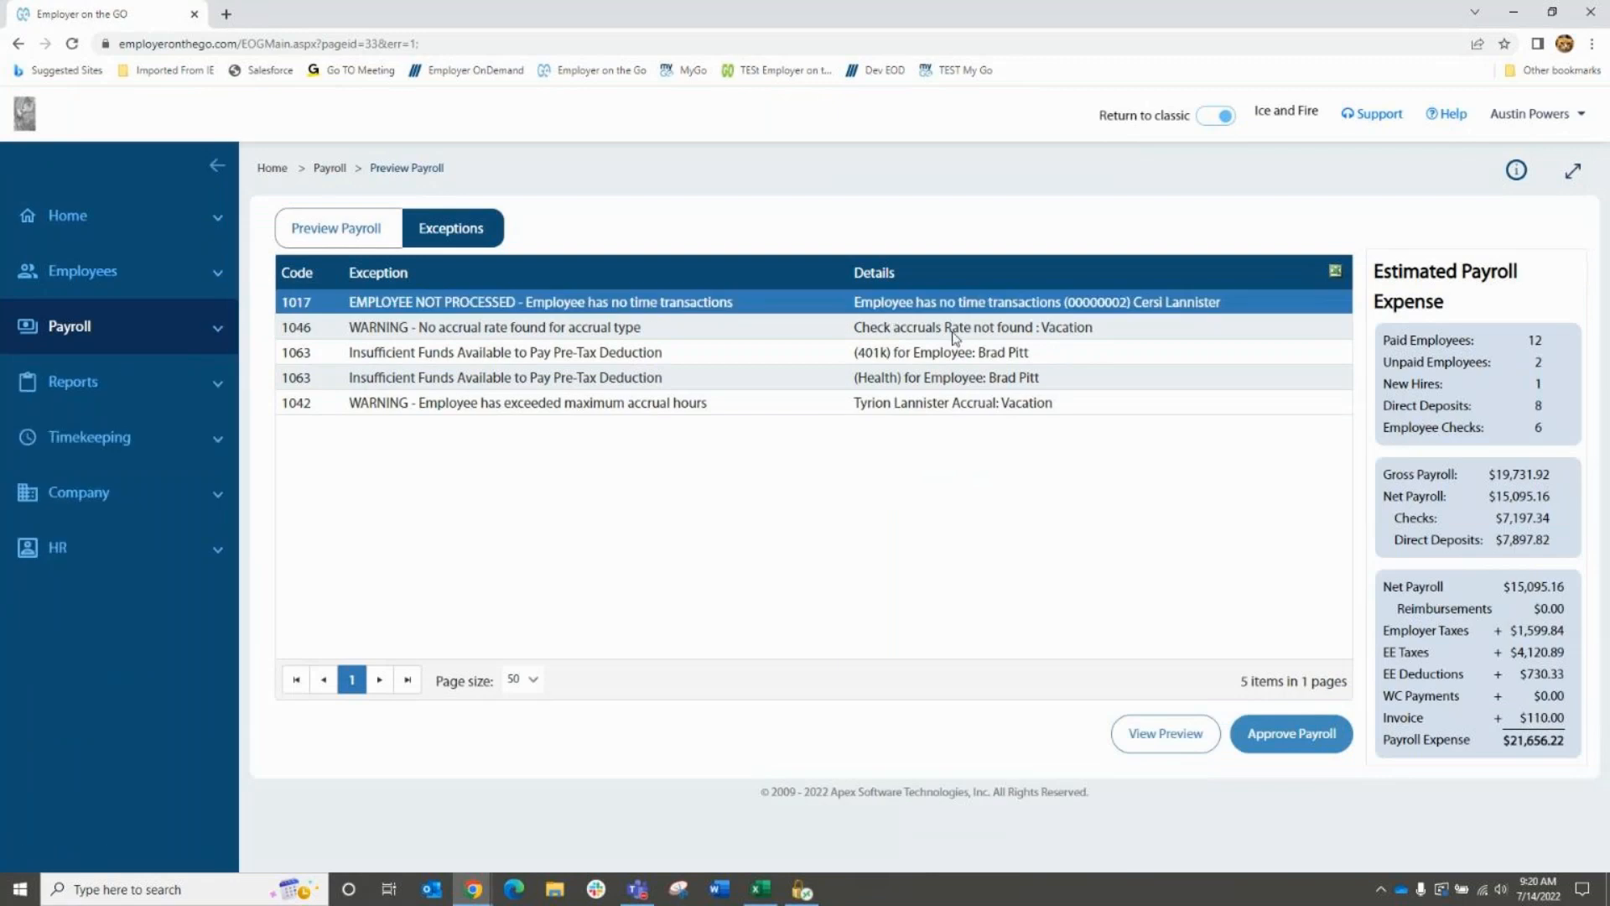
left_click(909, 334)
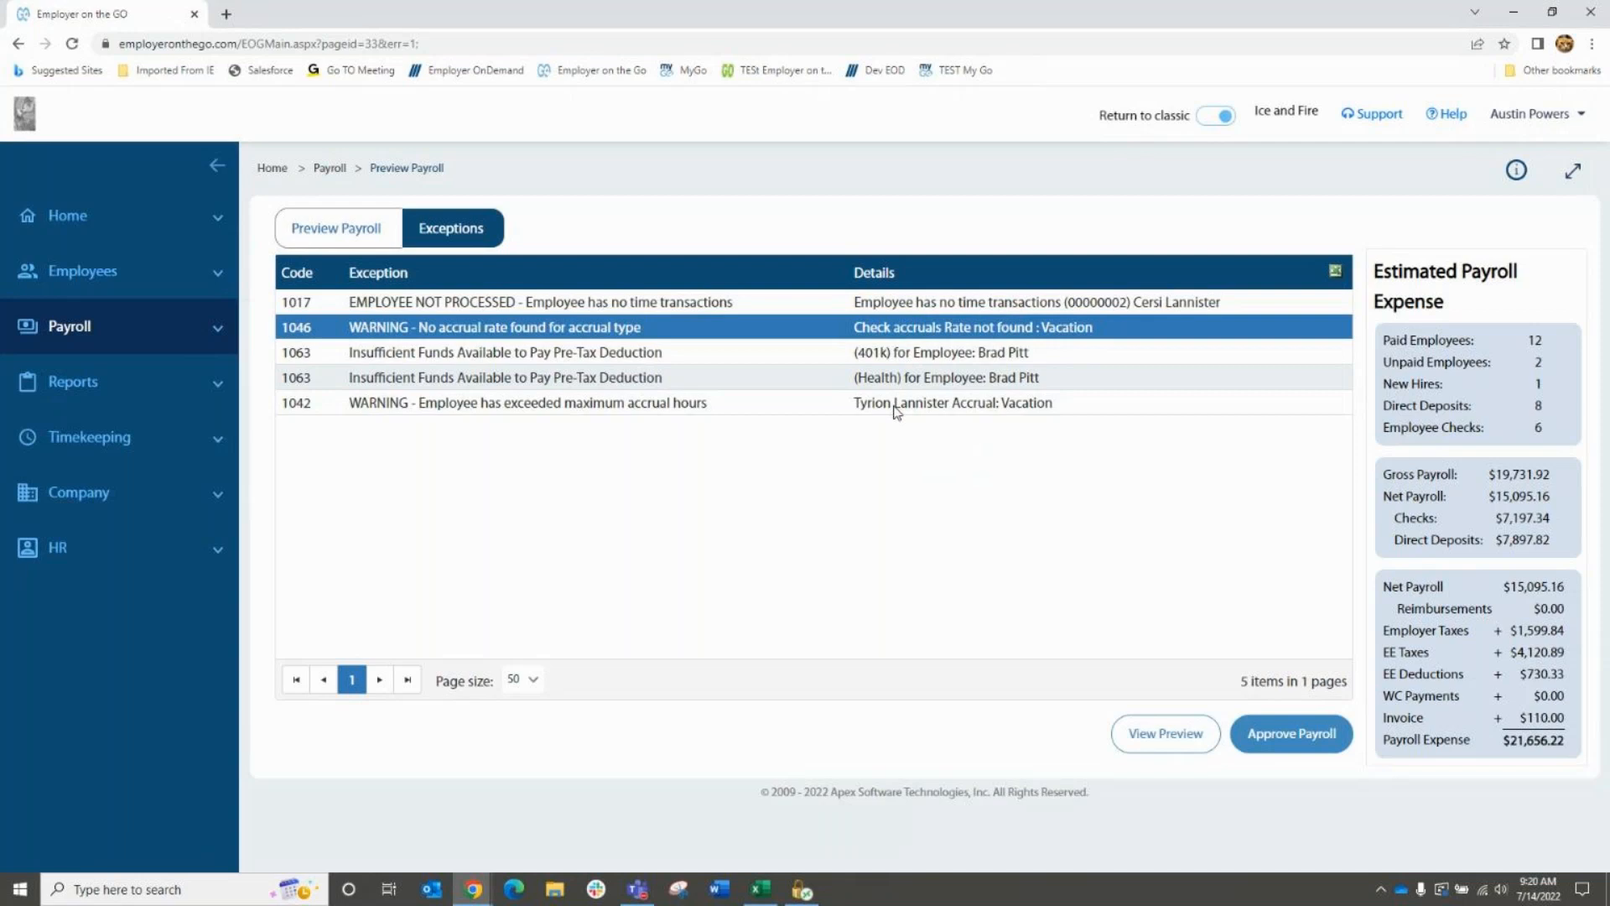
left_click(895, 409)
left_click(906, 383)
left_click(910, 361)
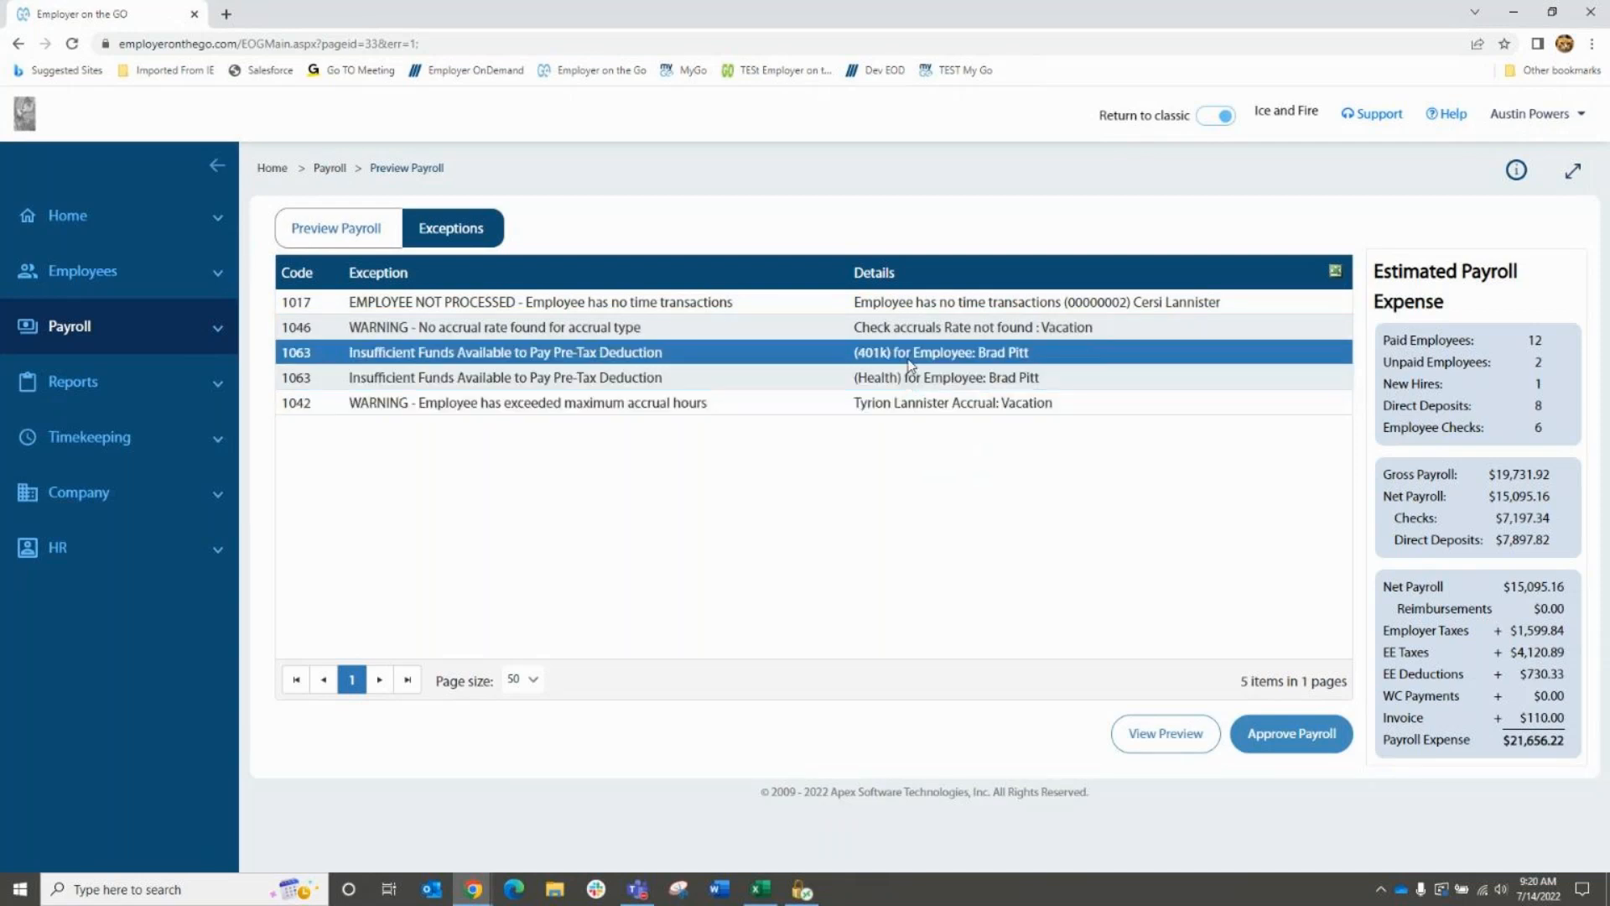
left_click(911, 383)
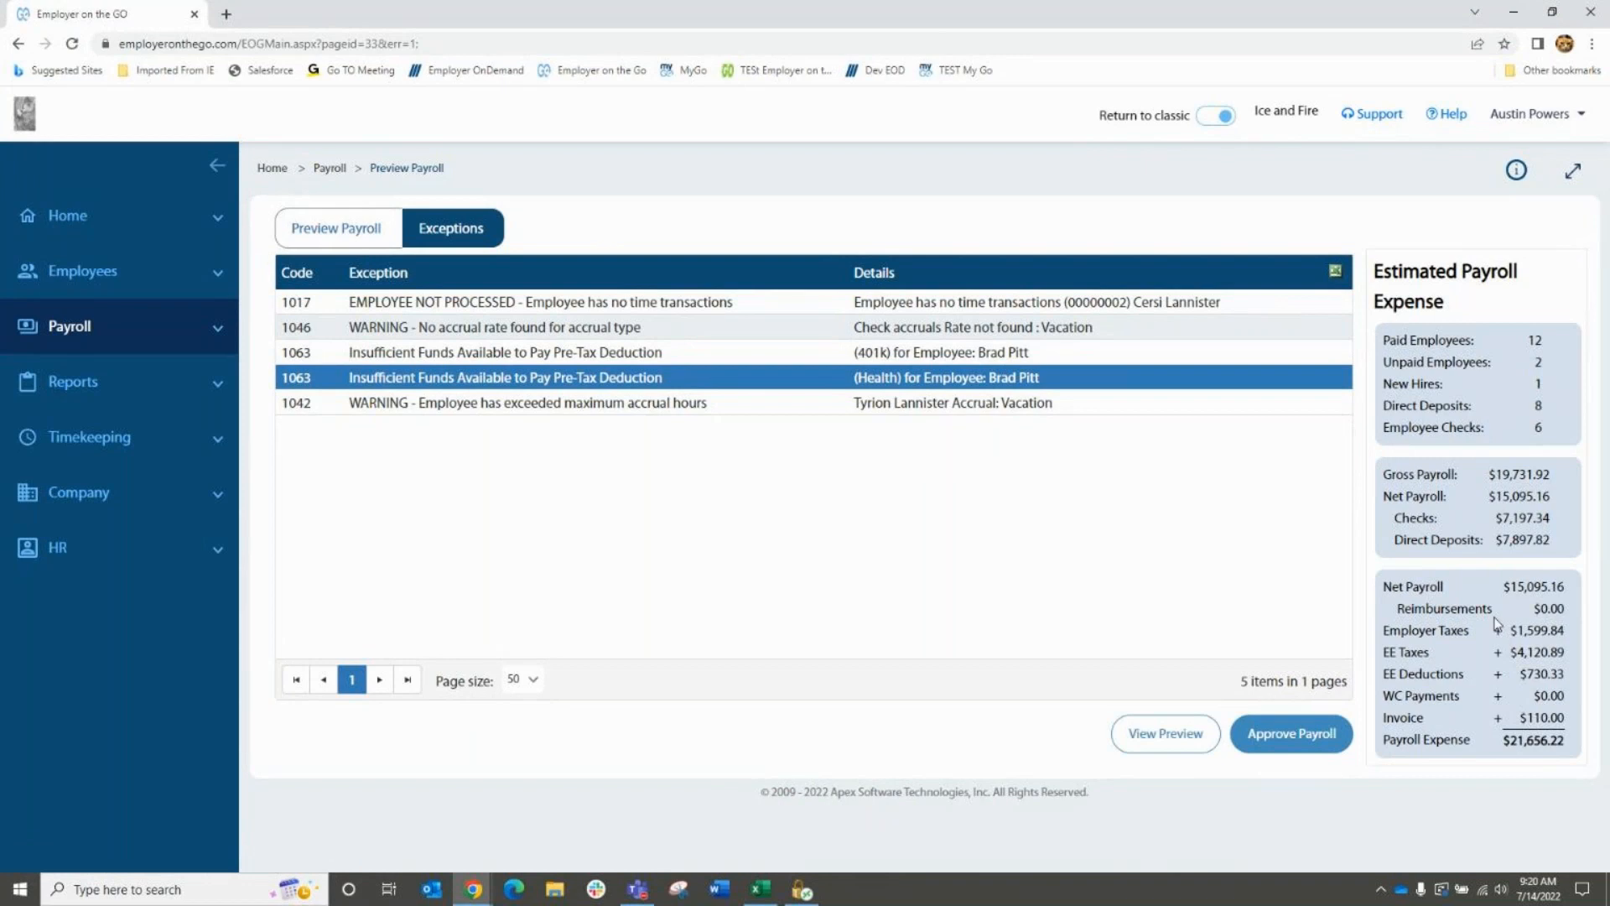
Step: View the Payroll Detail preview report, examine its first page and the company totals on the last page, and exit it
left_click(1166, 735)
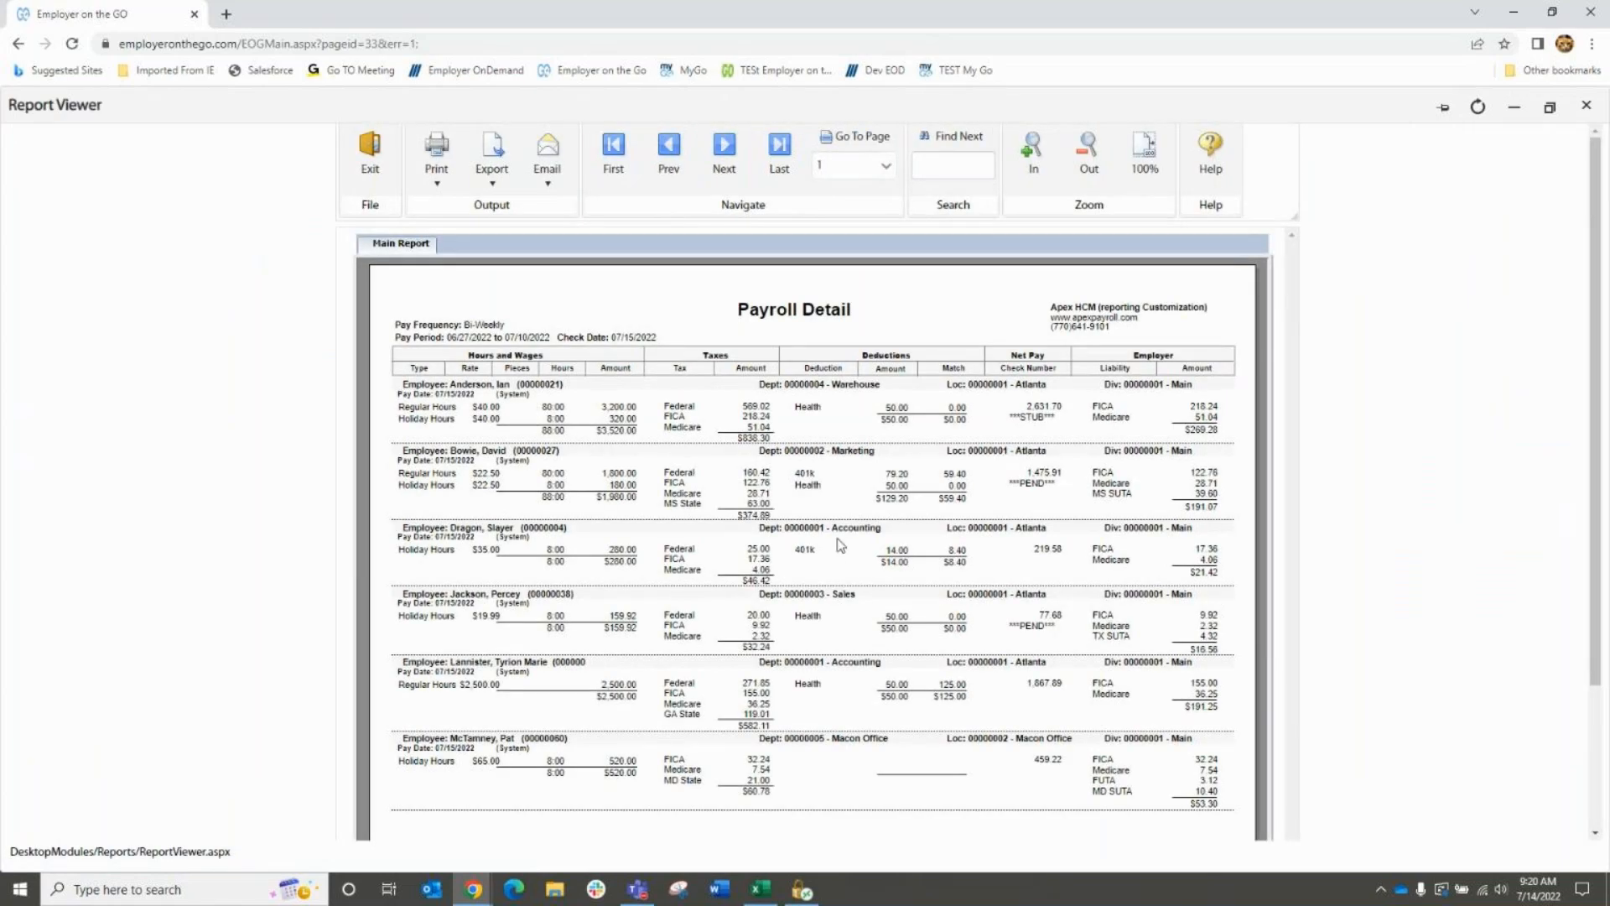
scroll(921, 576, "down", 3)
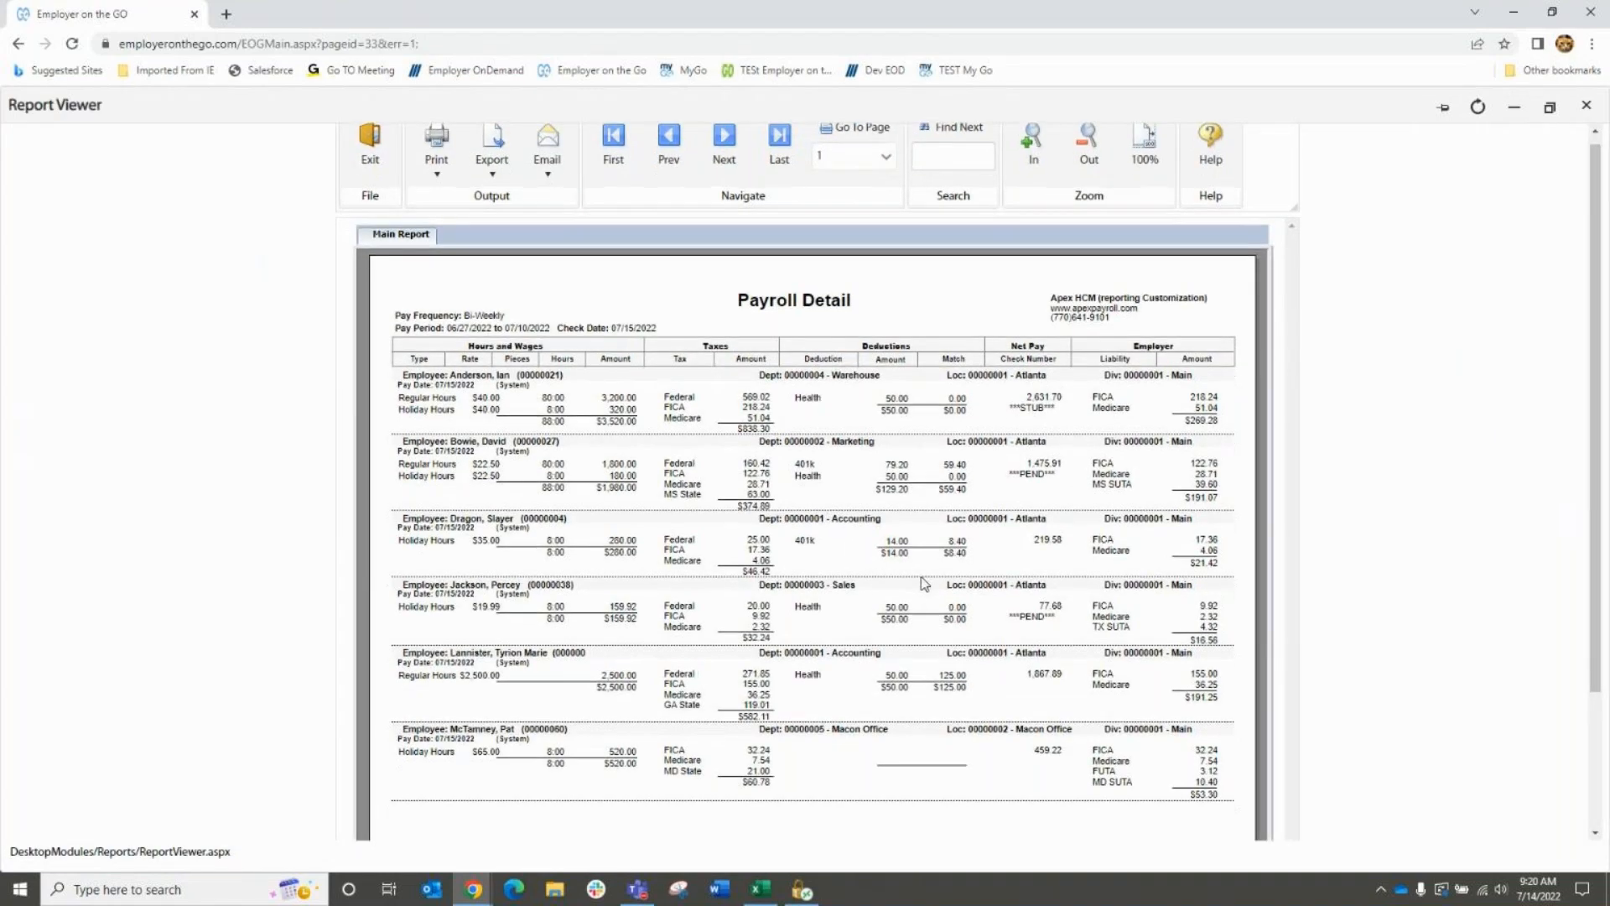
scroll(921, 576, "up", 3)
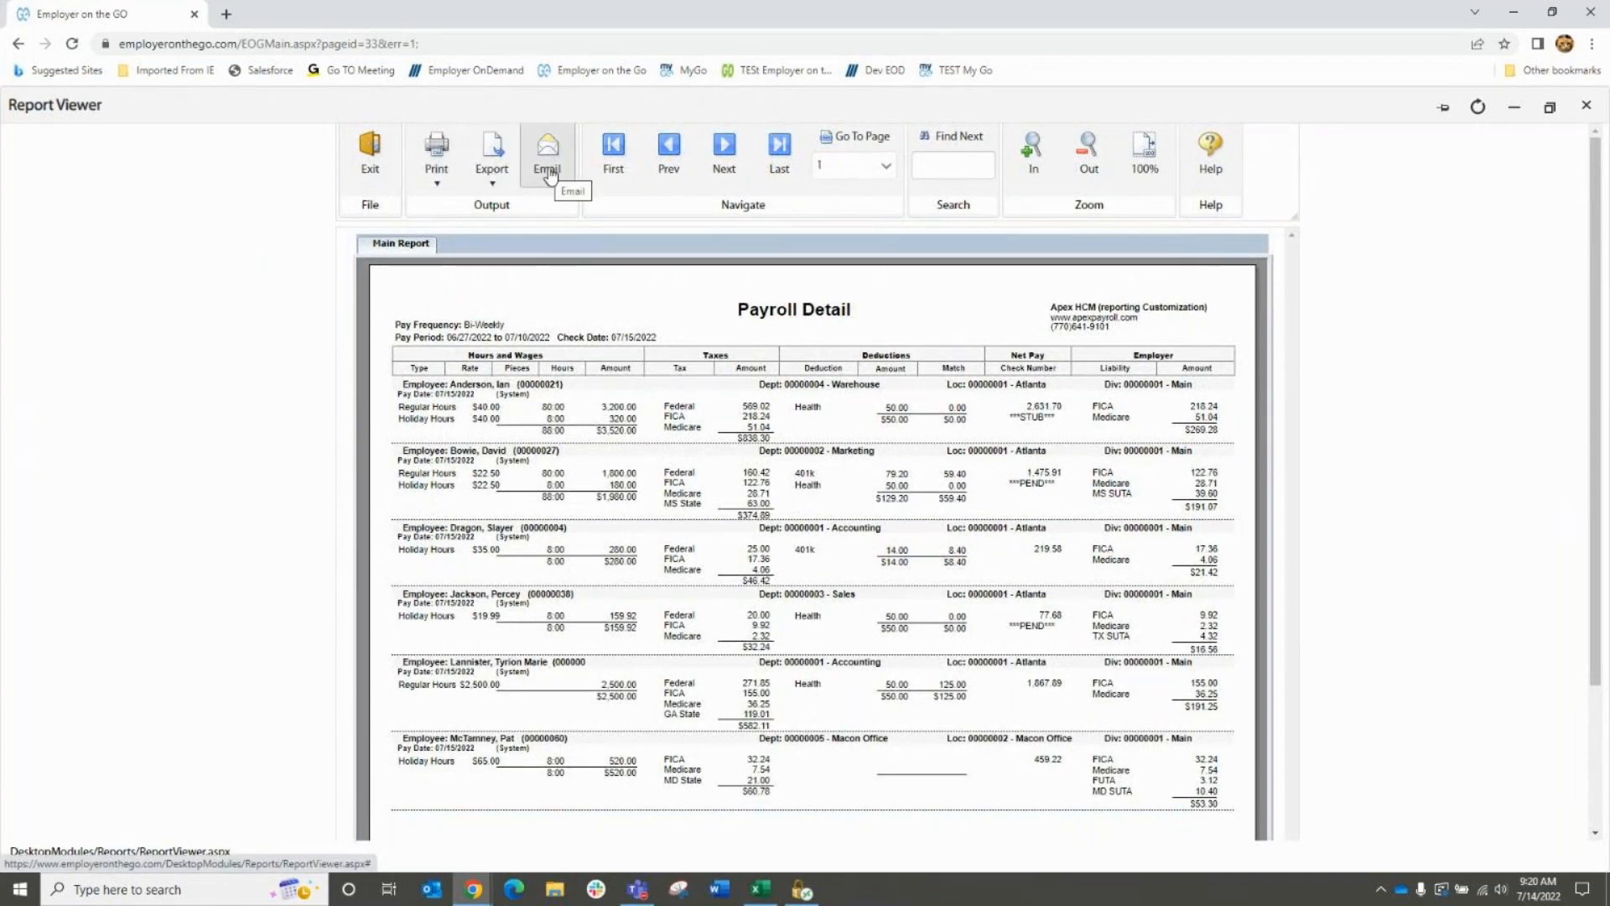
left_click(781, 167)
scroll(759, 446, "down", 1)
scroll(759, 447, "down", 1)
scroll(758, 446, "up", 2)
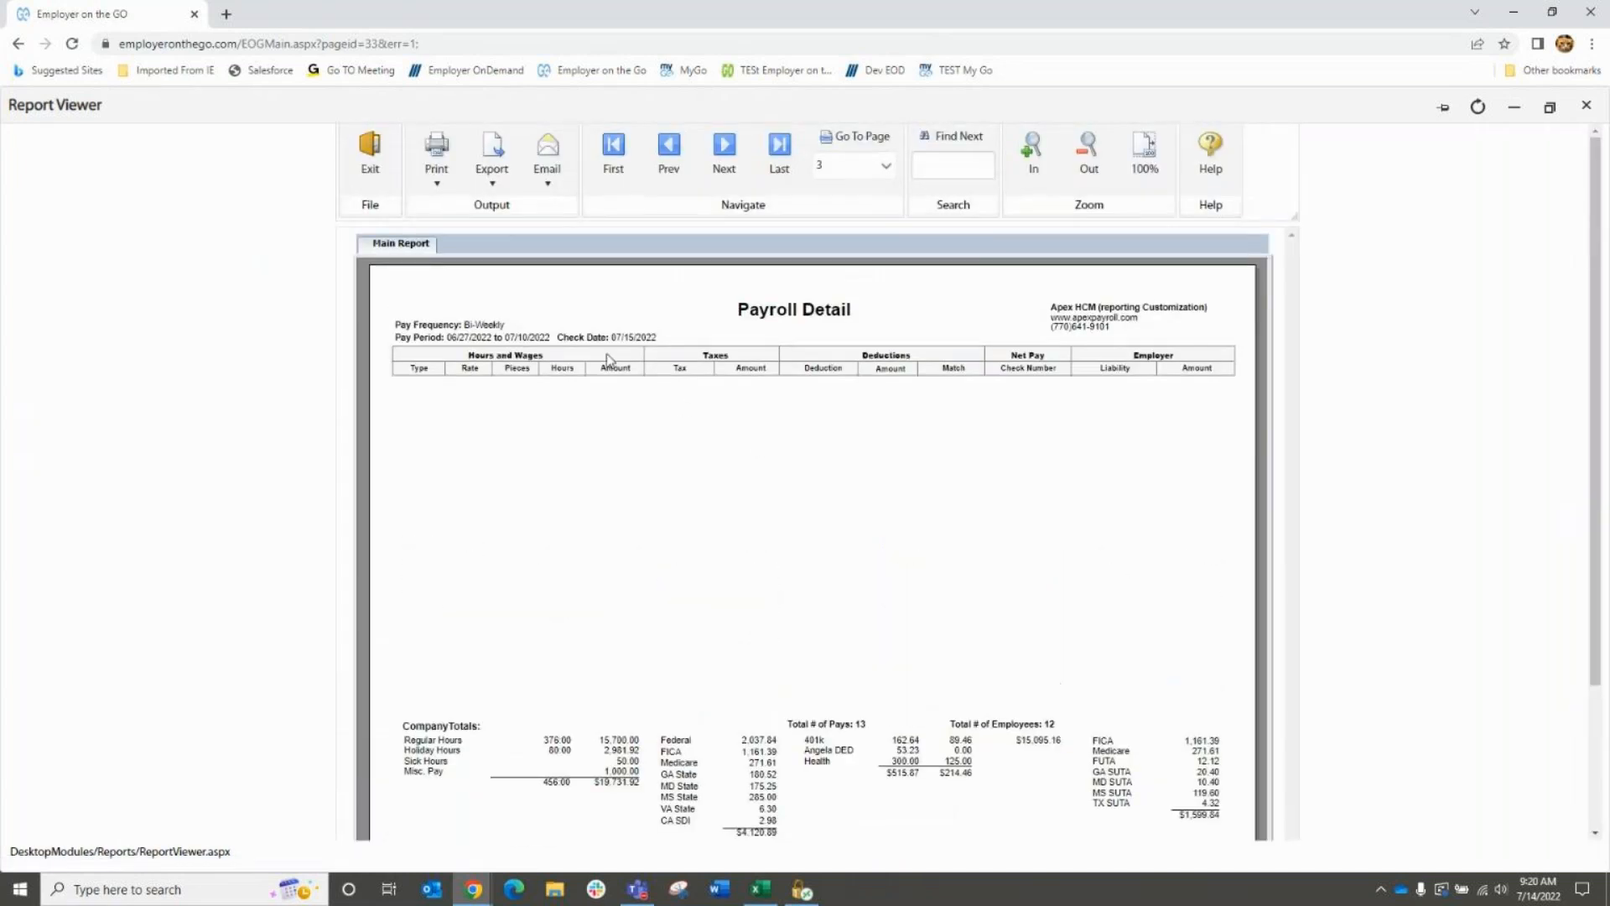
left_click(370, 172)
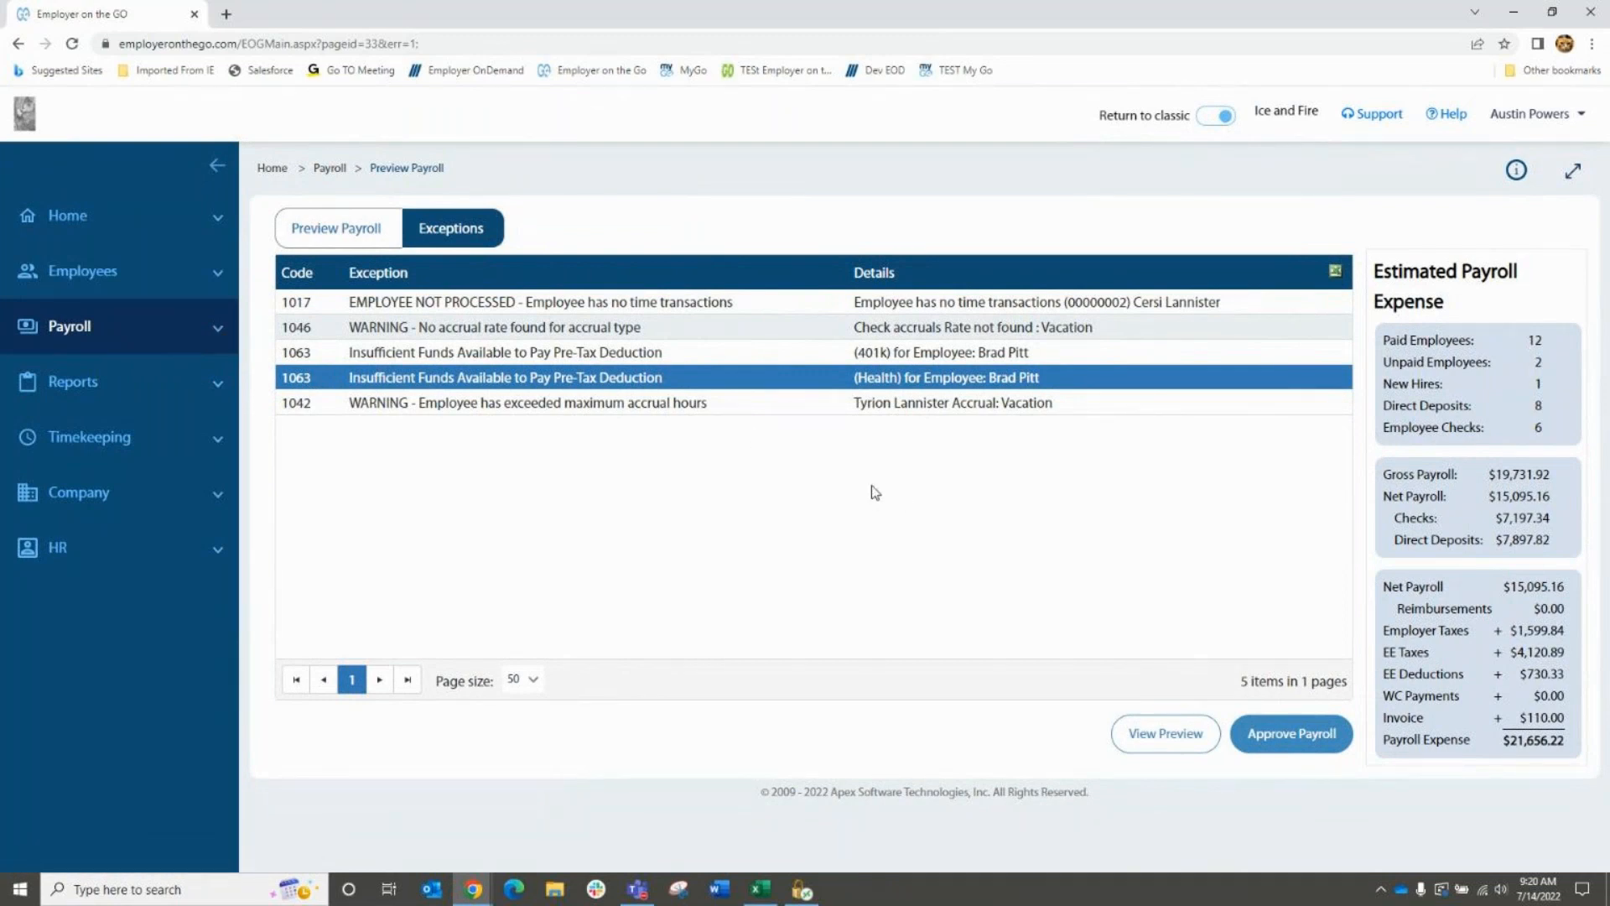
Step: Proceed to the approval of the previewed 7/15/2022 payroll
left_click(1289, 735)
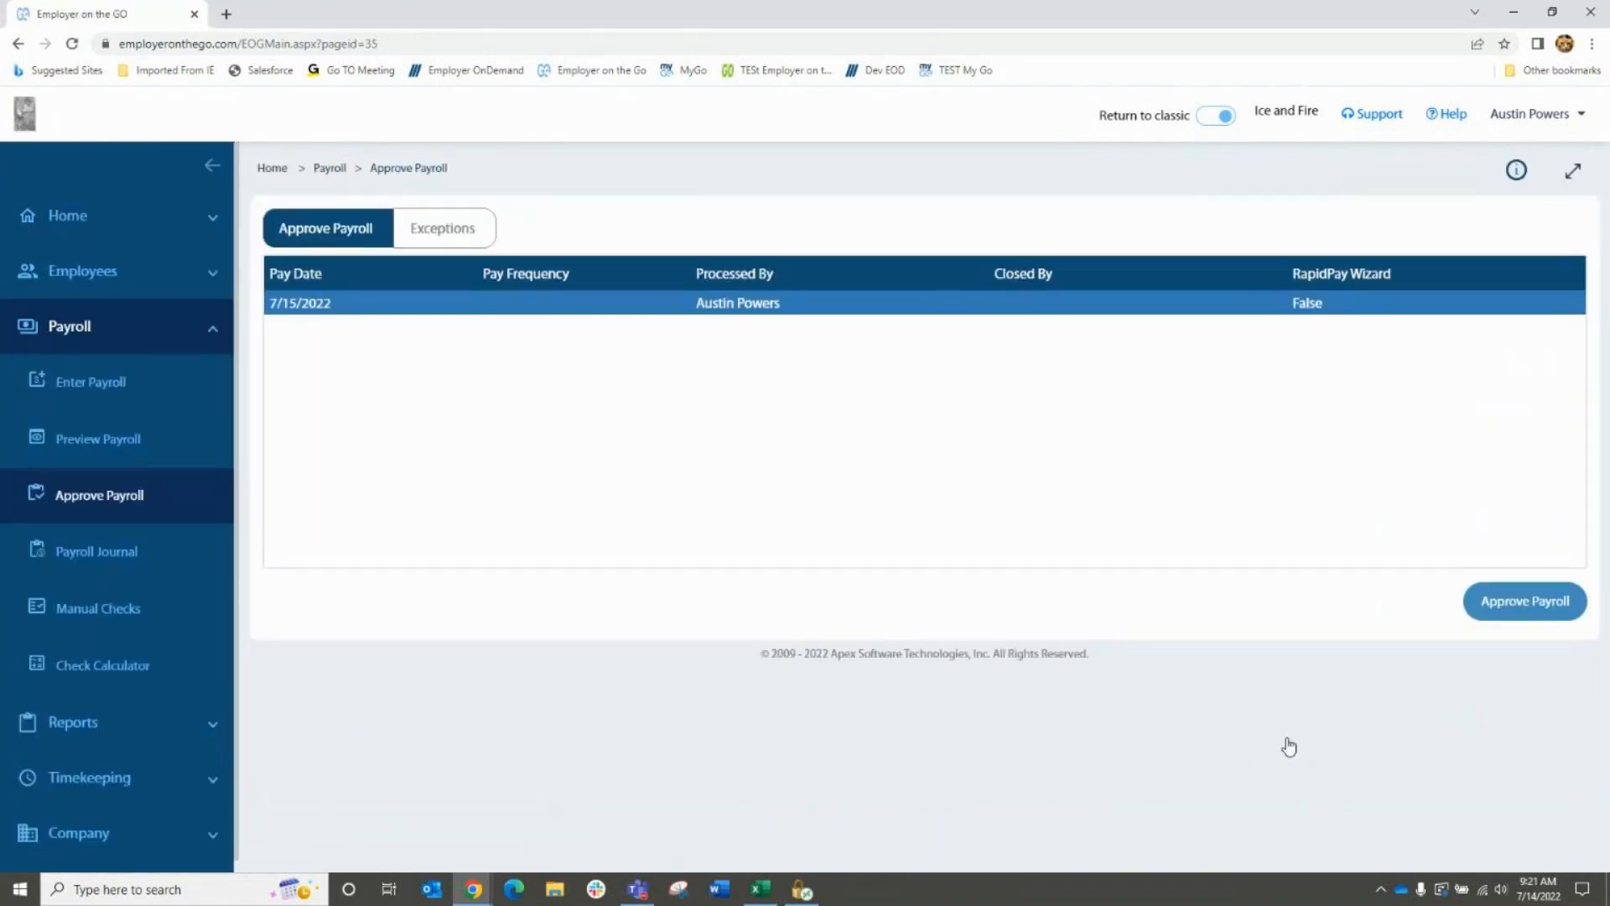